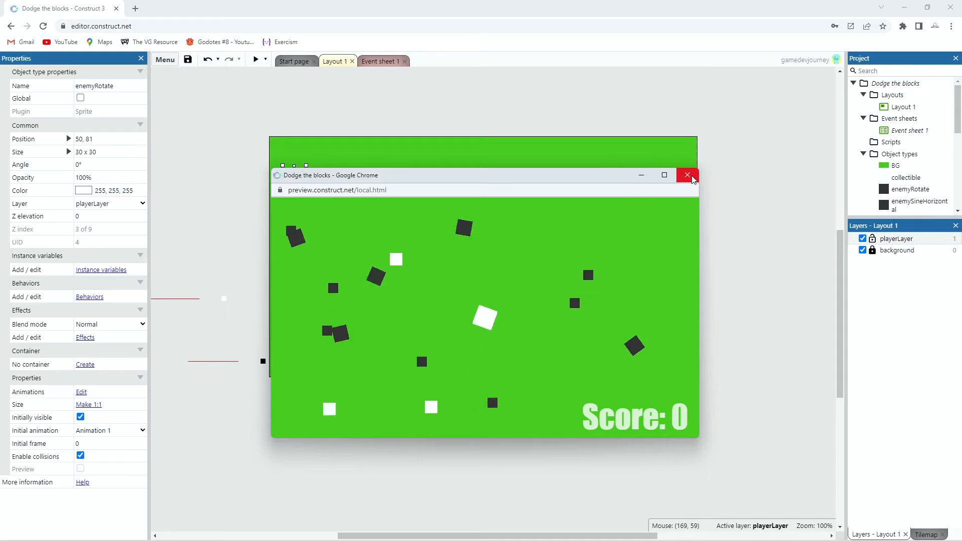
- Move the running Dodge the blocks preview aside and close it
drag(587, 178, 528, 124)
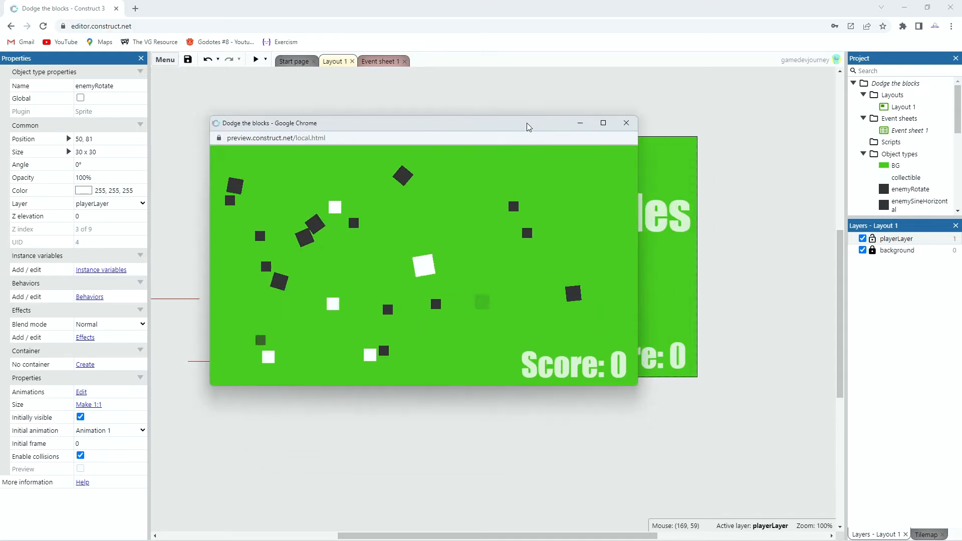
click(626, 123)
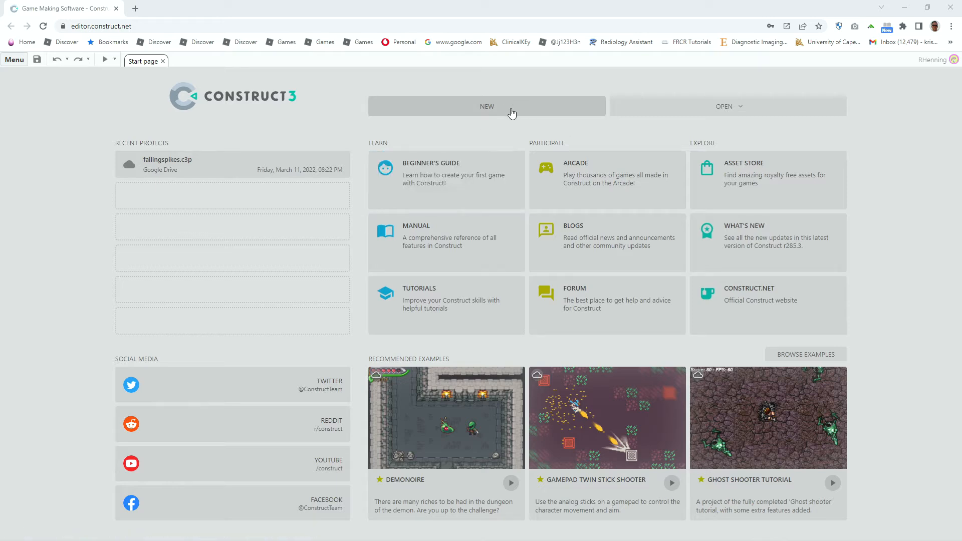
- Create a new project named Collector with the SD portrait 9:16 preset
click(493, 110)
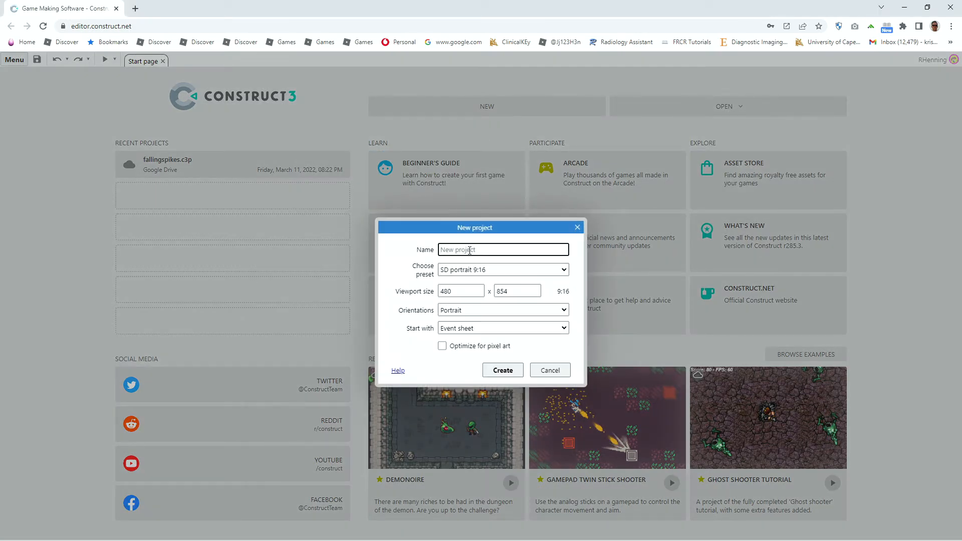
text(Collector)
click(503, 371)
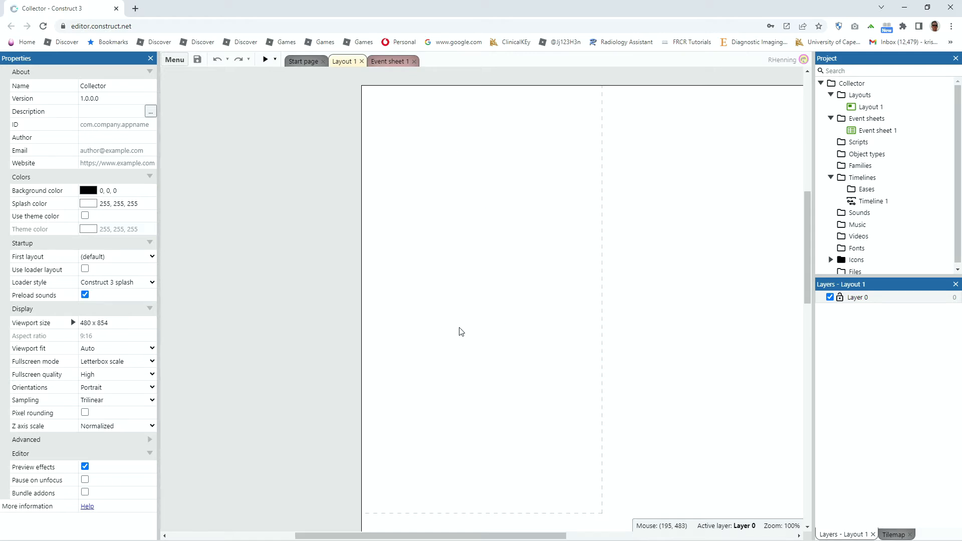
- Insert a Sprite object named BG into Layout 1
double_click(449, 241)
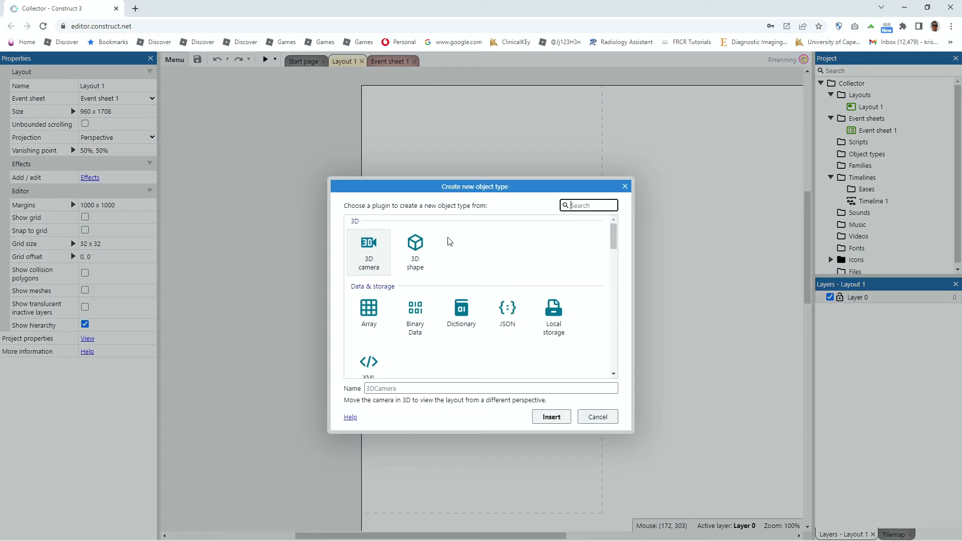
text(Spr)
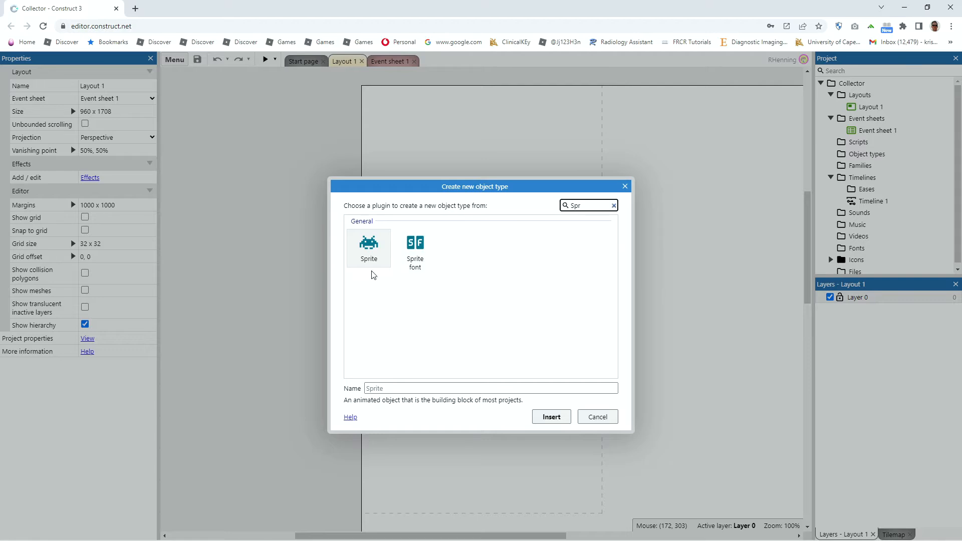
click(363, 257)
click(388, 389)
text(BG)
click(551, 417)
click(465, 264)
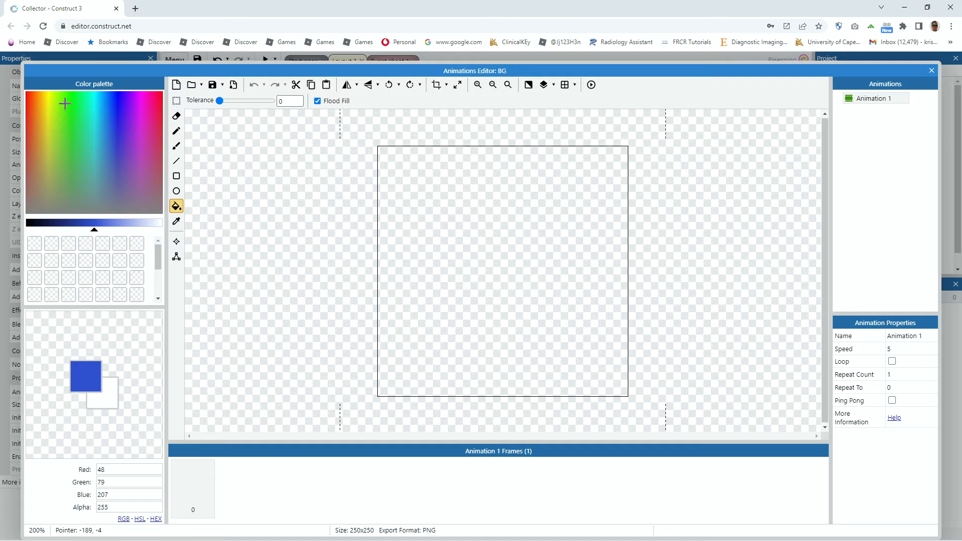
- Fill the BG sprite's image with bright green and move the sprite near the layout's upper-left corner
click(65, 103)
click(528, 263)
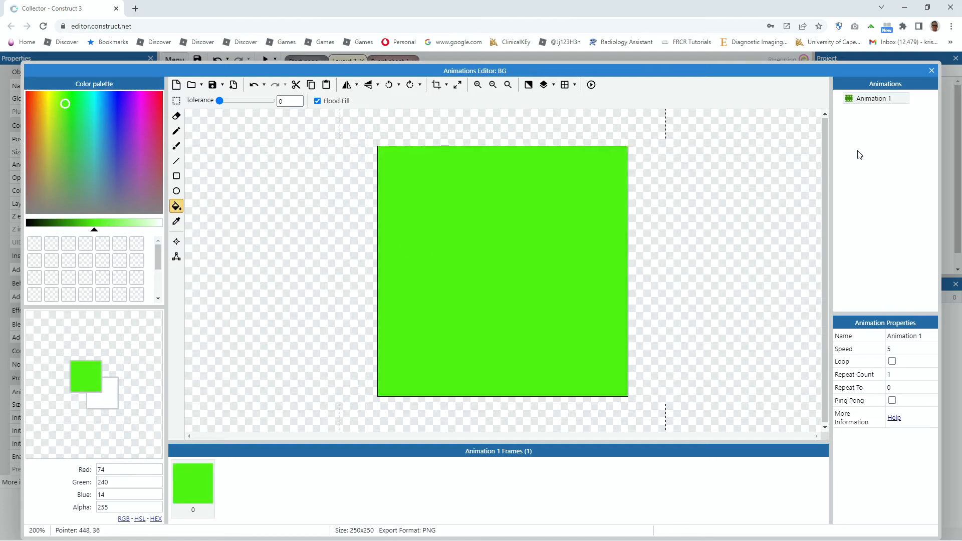
click(932, 71)
drag(437, 237, 407, 140)
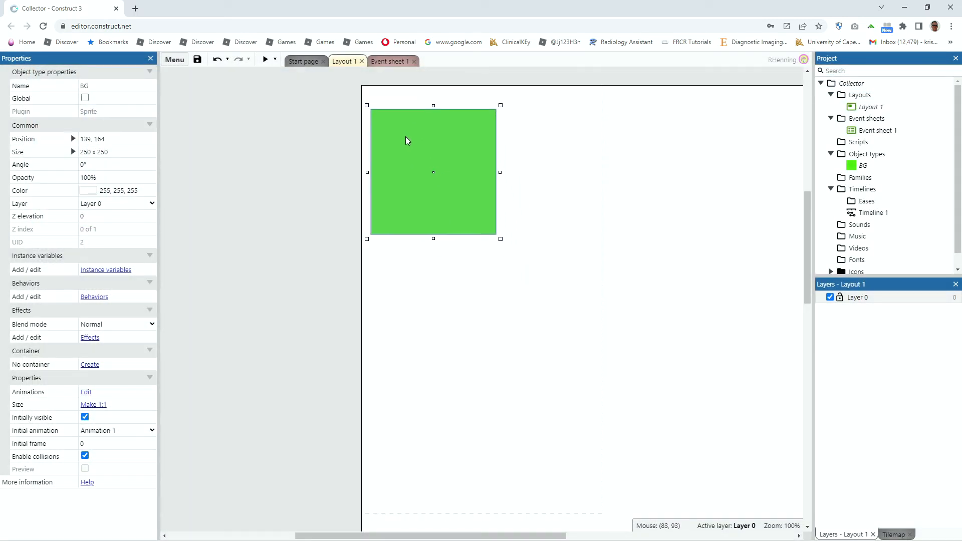
- Copy the project's viewport size and apply it to the BG sprite so it measures 480 x 854
click(851, 84)
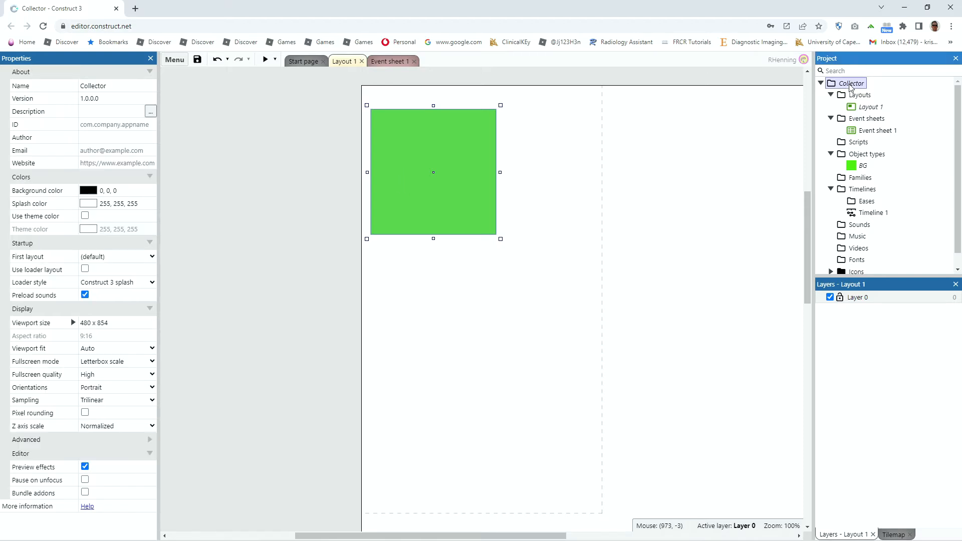
click(117, 326)
key(ctrl+c)
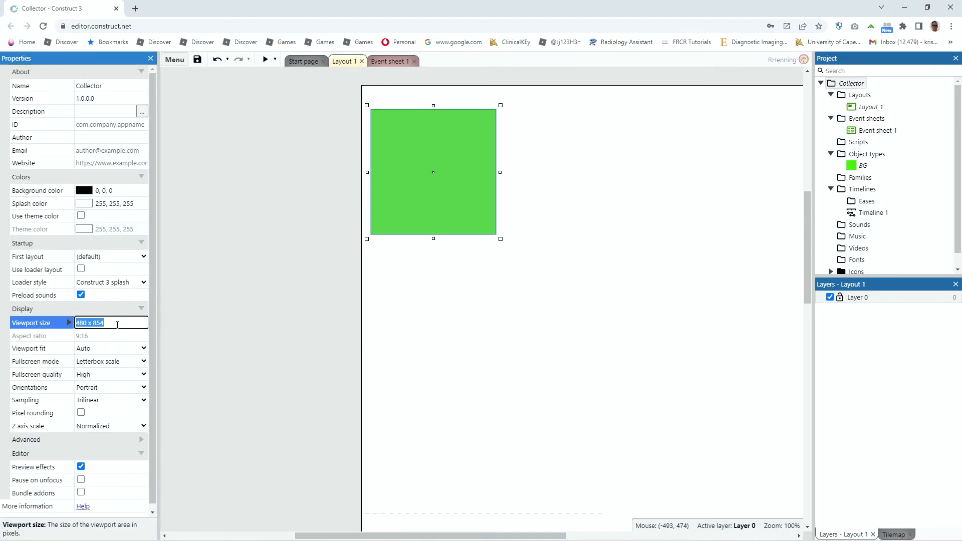
click(441, 155)
click(94, 152)
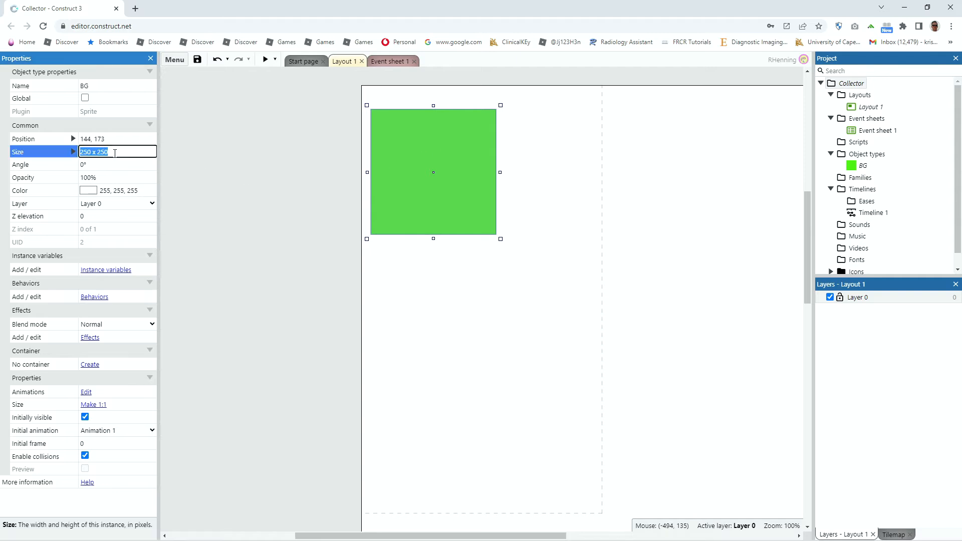
key(ctrl+v)
key(Tab)
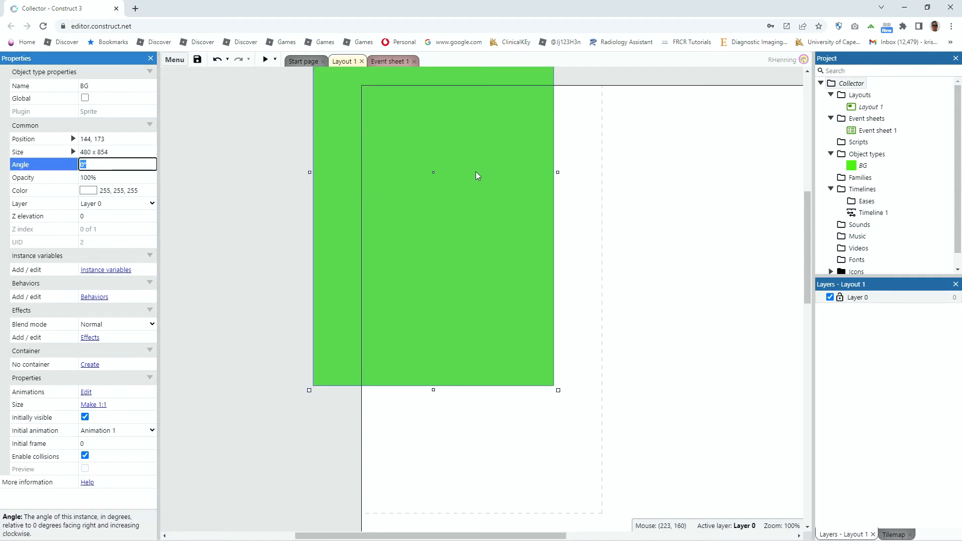
- Set the origin point of the BG sprite's image to its top-left corner
double_click(467, 208)
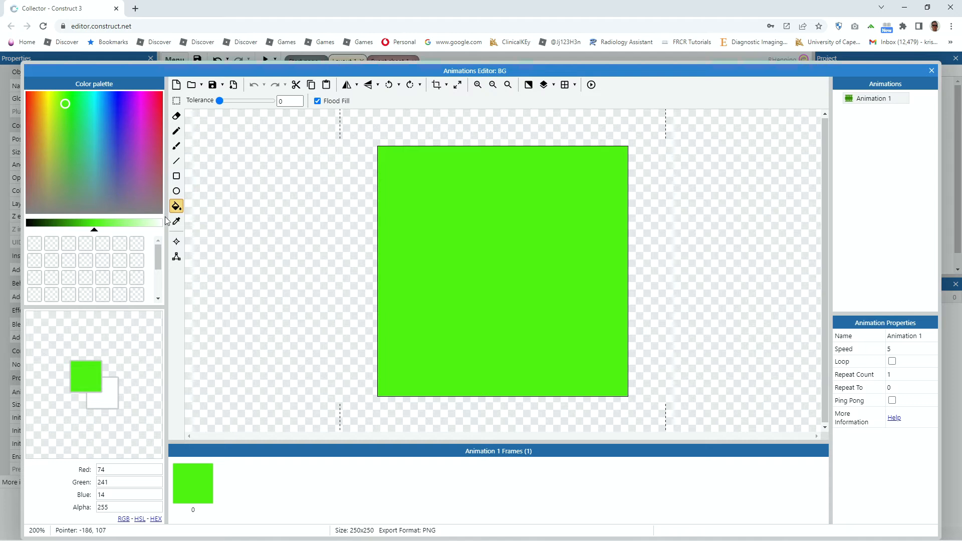
click(177, 243)
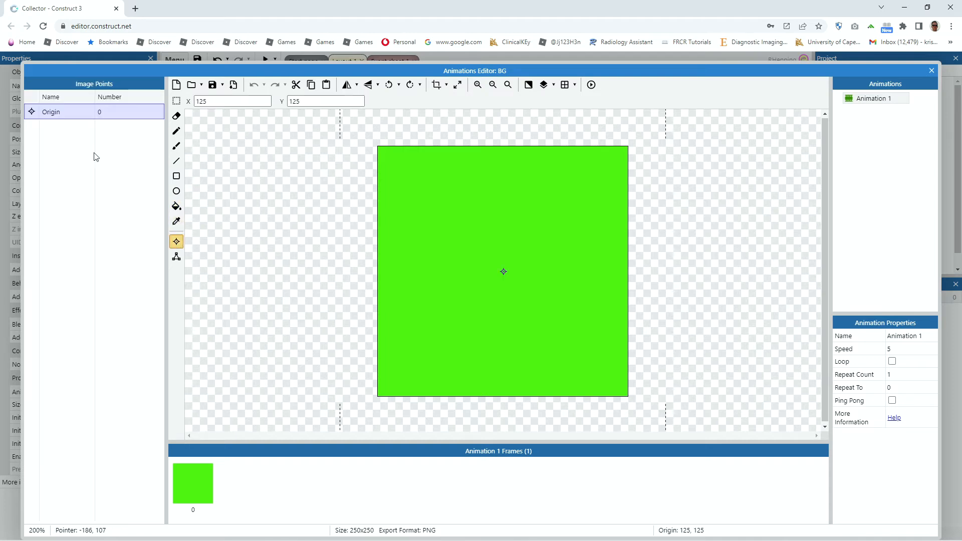
right_click(56, 112)
mouse_move(122, 169)
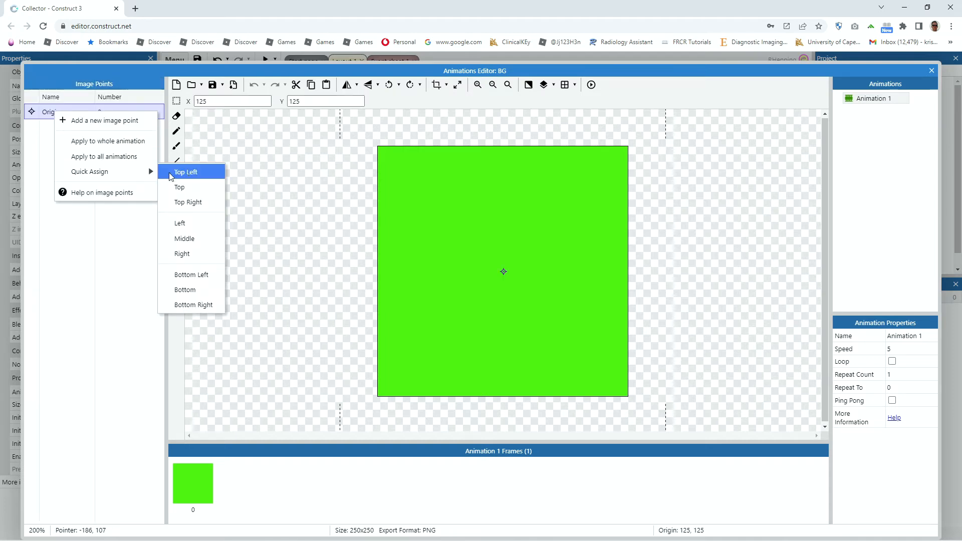
click(169, 173)
click(932, 71)
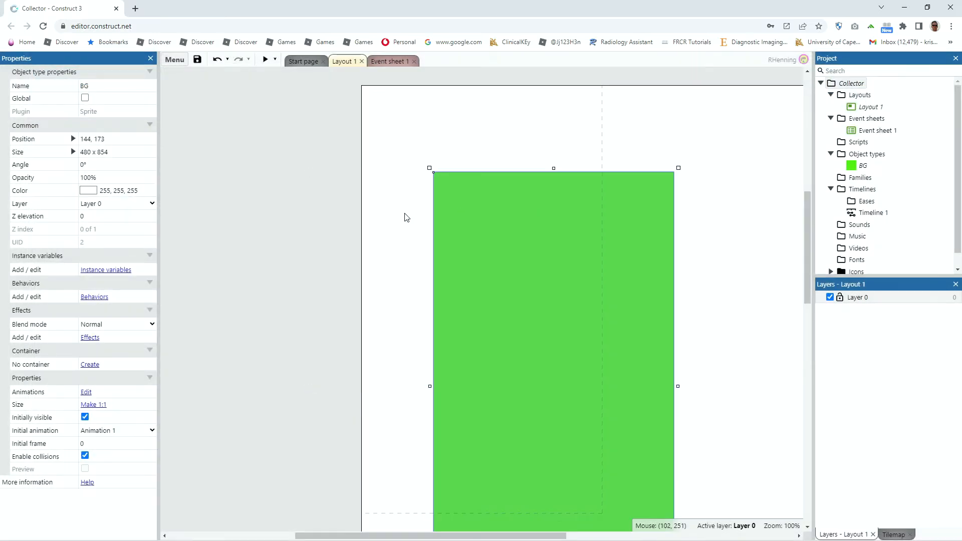
- Set the BG sprite's position to 0, 0
click(104, 139)
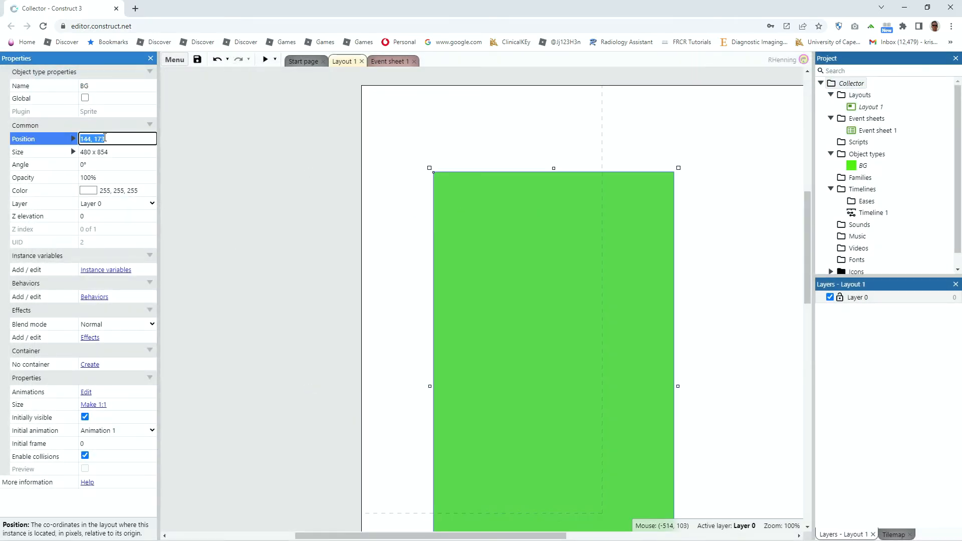
text(0,0)
key(Tab)
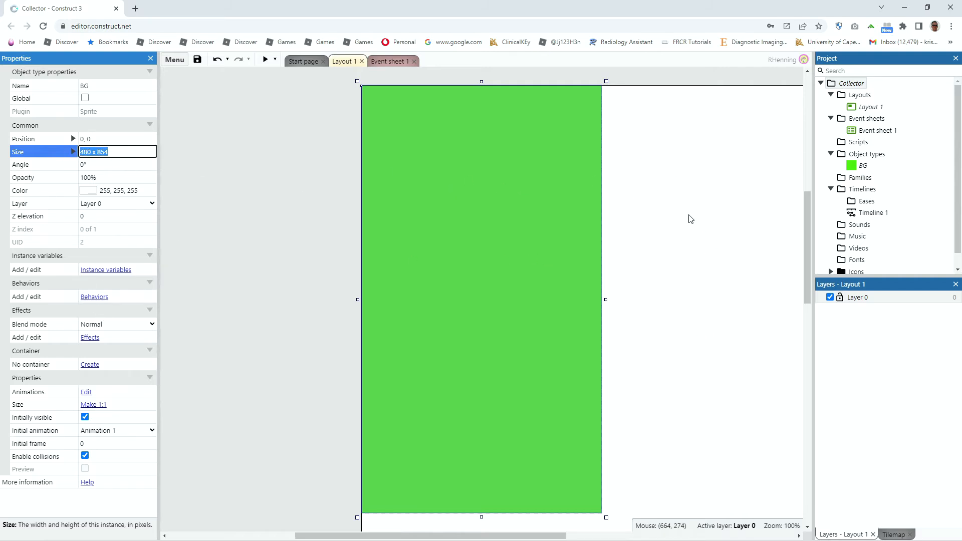
- Set the size of Layout 1 to 480 x 854
click(682, 200)
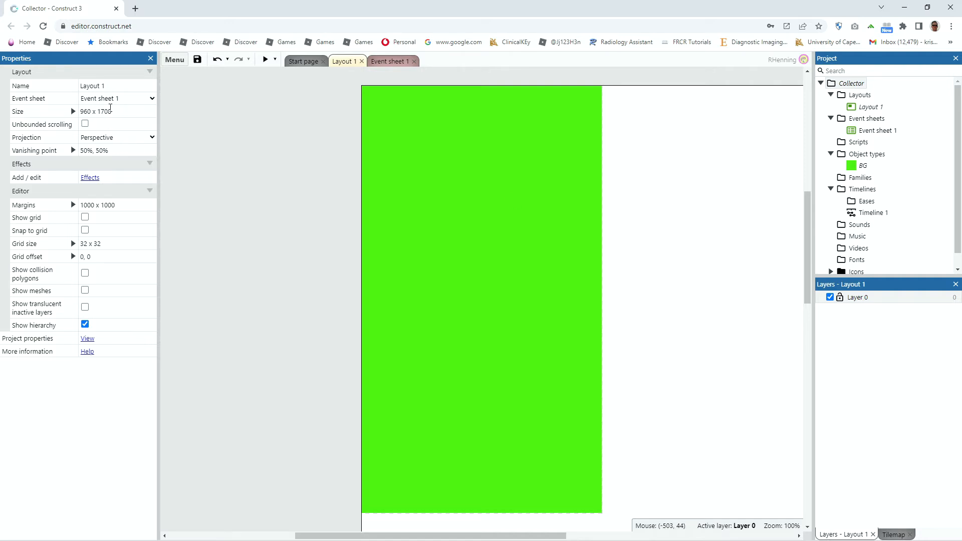
click(110, 109)
text(480 x 854)
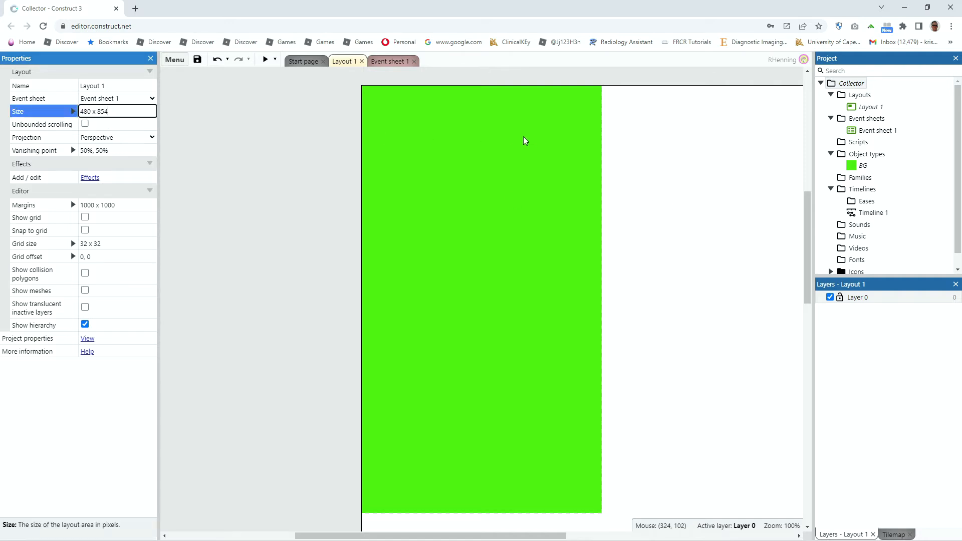
key(Tab)
scroll(538, 303, down, 2)
scroll(538, 306, up, 2)
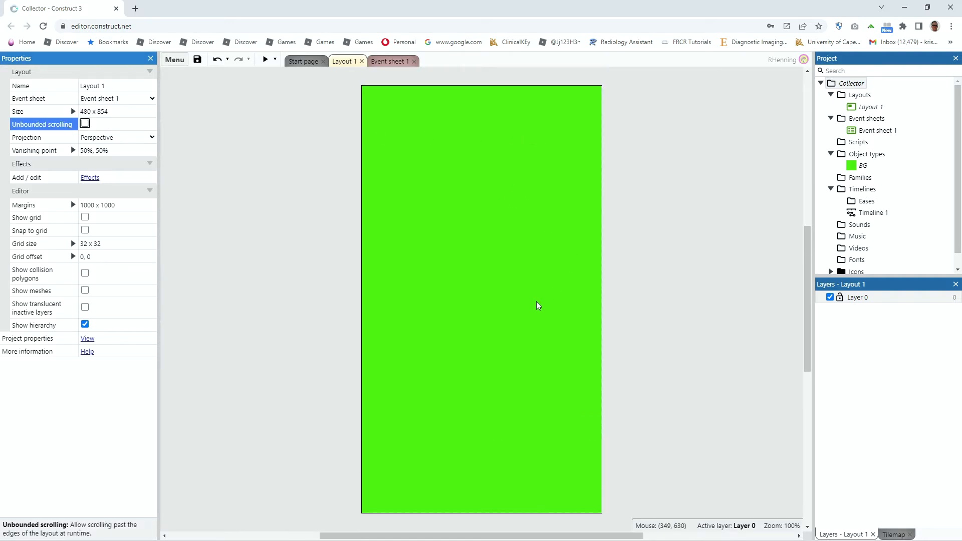
ctrl+scroll(577, 295, down, 1)
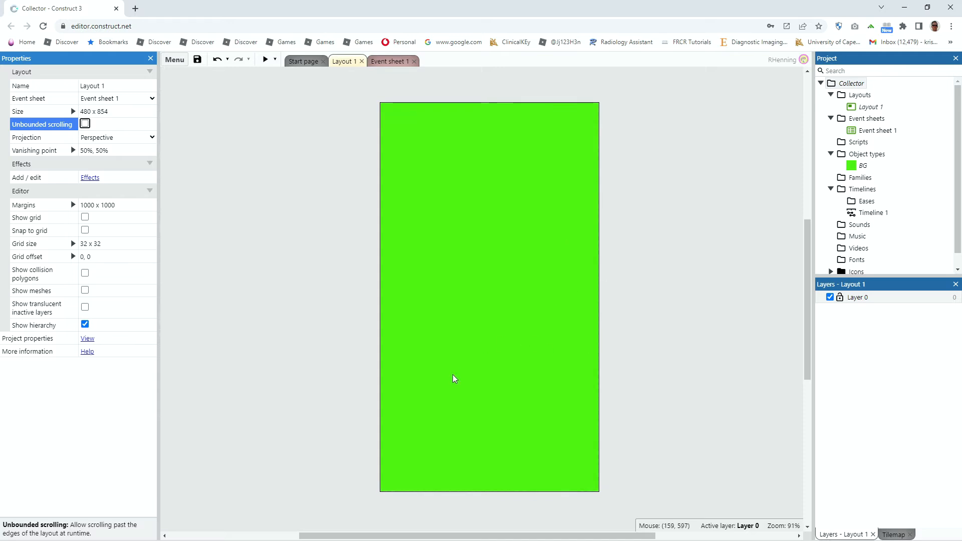
- Rename Layer 0 as Background
click(858, 301)
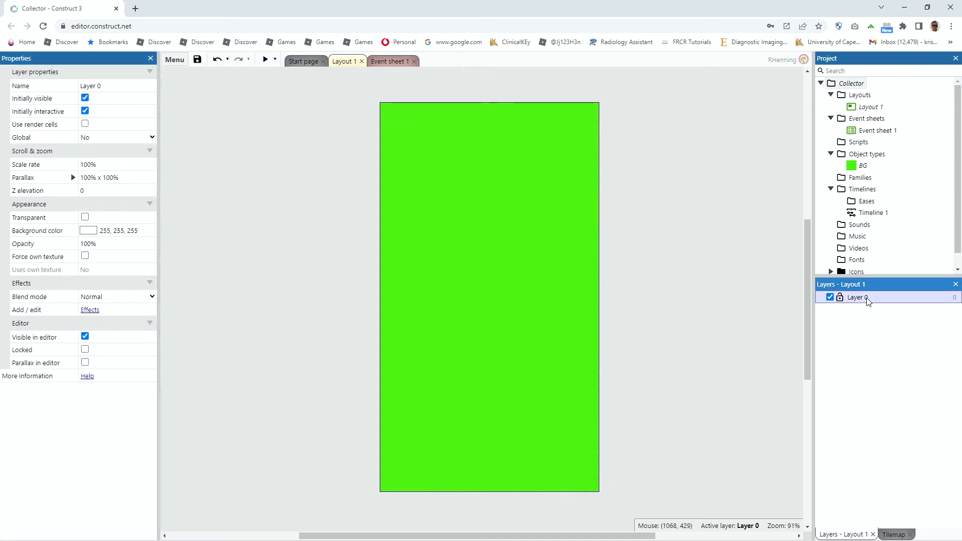
double_click(868, 299)
text(Background)
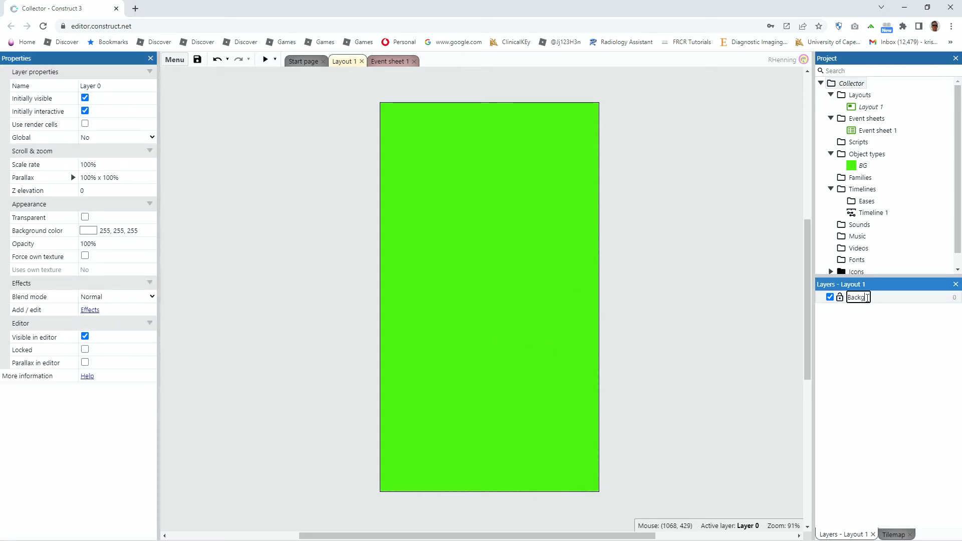
key(Return)
- Add a layer named GanmeObjects above the Background layer and lock the Background layer
right_click(853, 316)
click(884, 329)
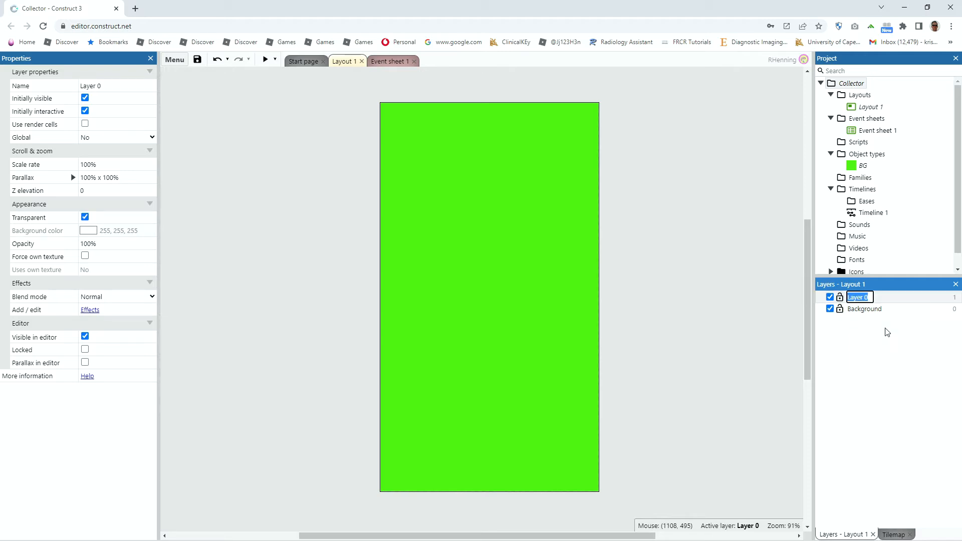
text(Ganme)
text(Objects)
key(Return)
click(841, 309)
click(572, 266)
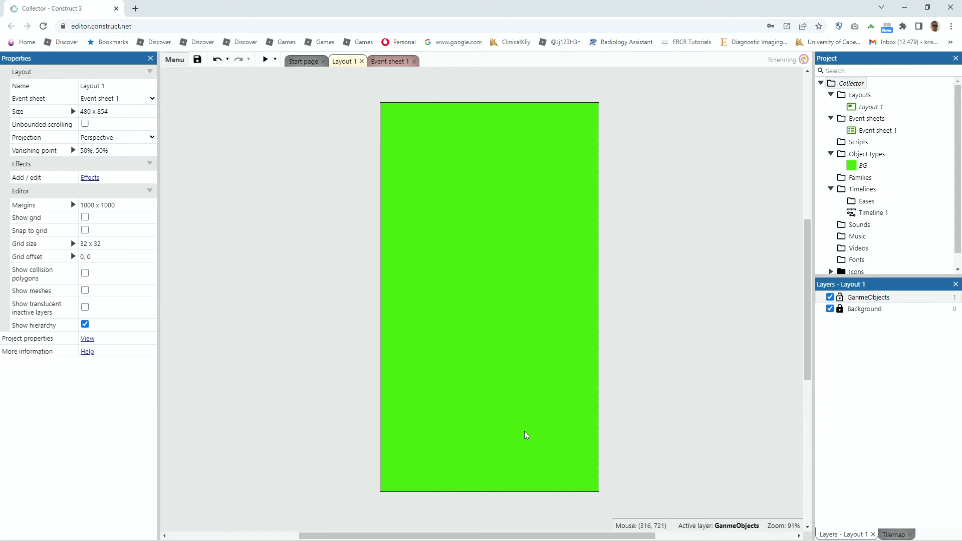
- Insert a Sprite object named Player on the GanmeObjects layer over the green background
double_click(456, 300)
text(spr)
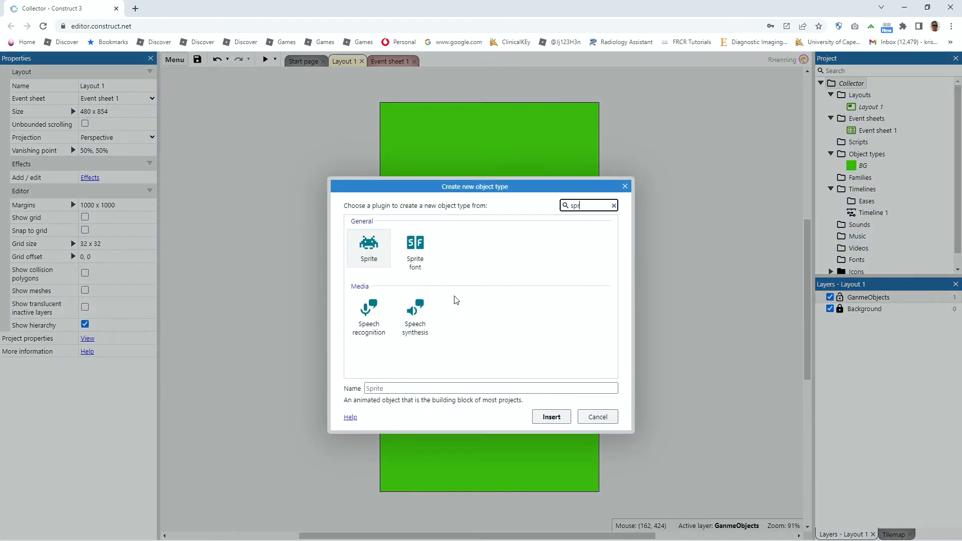
click(385, 253)
click(381, 390)
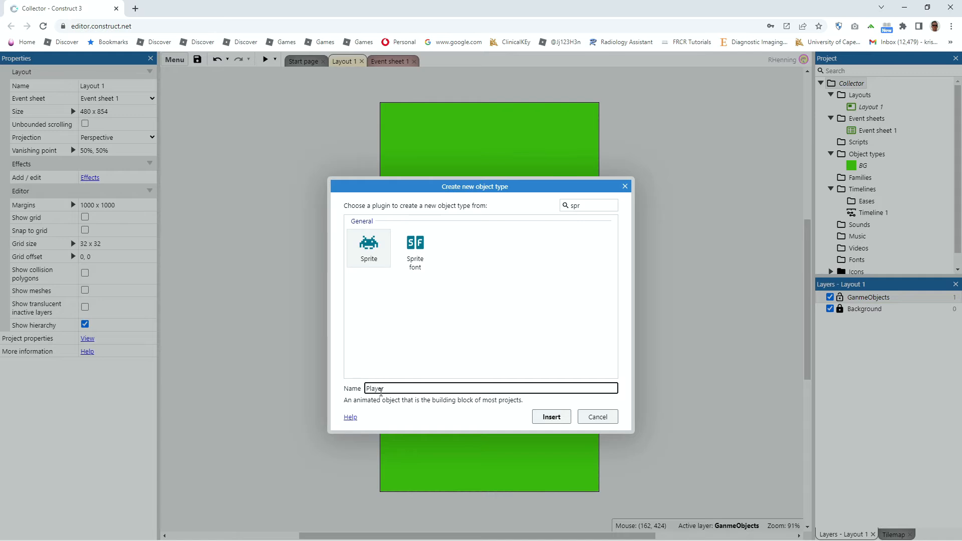
click(551, 417)
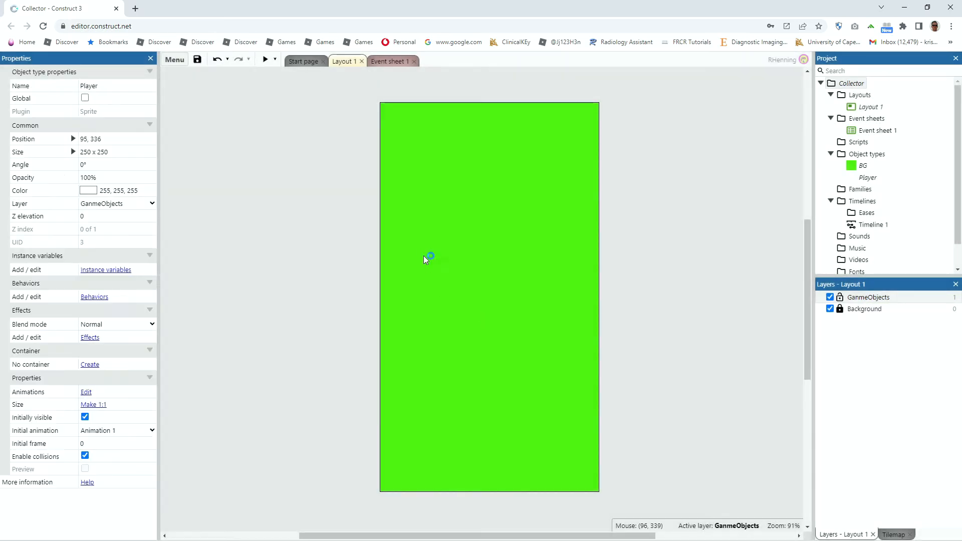
click(424, 256)
- Fill the whole image of the Player sprite with white
click(176, 209)
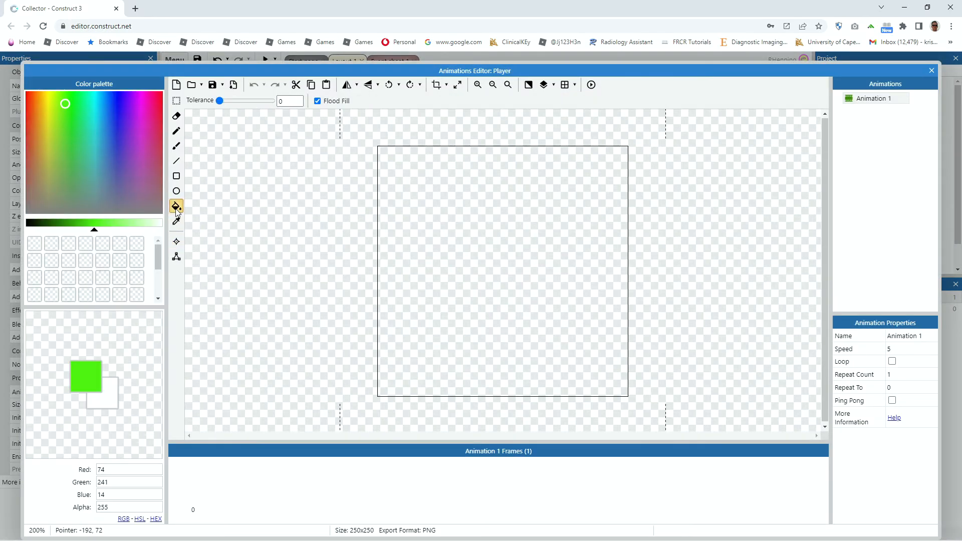
click(106, 399)
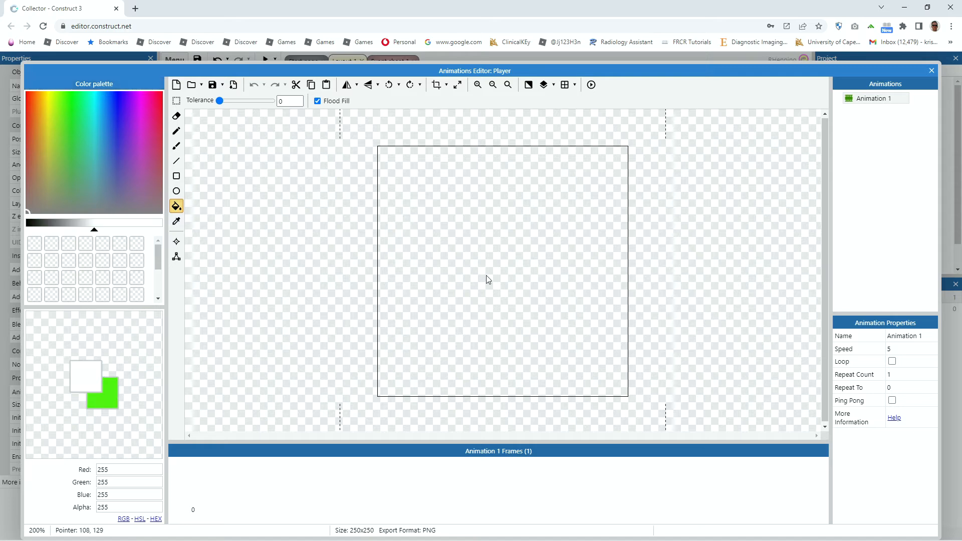
click(115, 384)
click(478, 270)
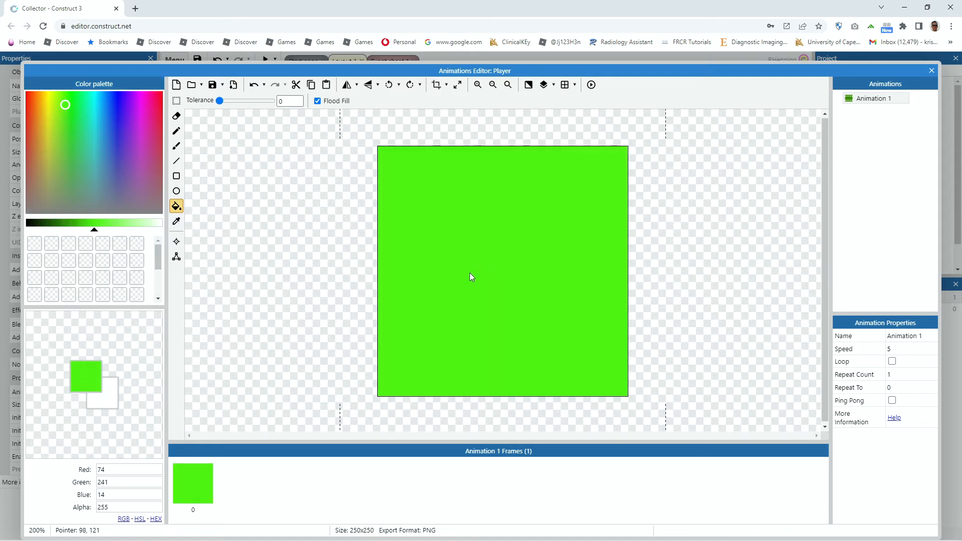
key(x)
click(513, 254)
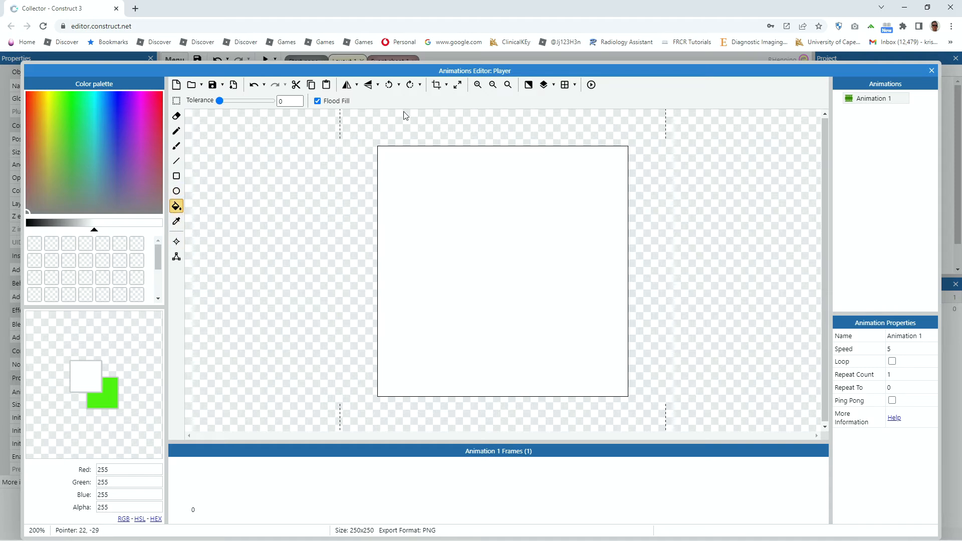
- Resize the Player sprite's image canvas to 50 x 50 pixels and leave the image editor
click(458, 86)
double_click(500, 258)
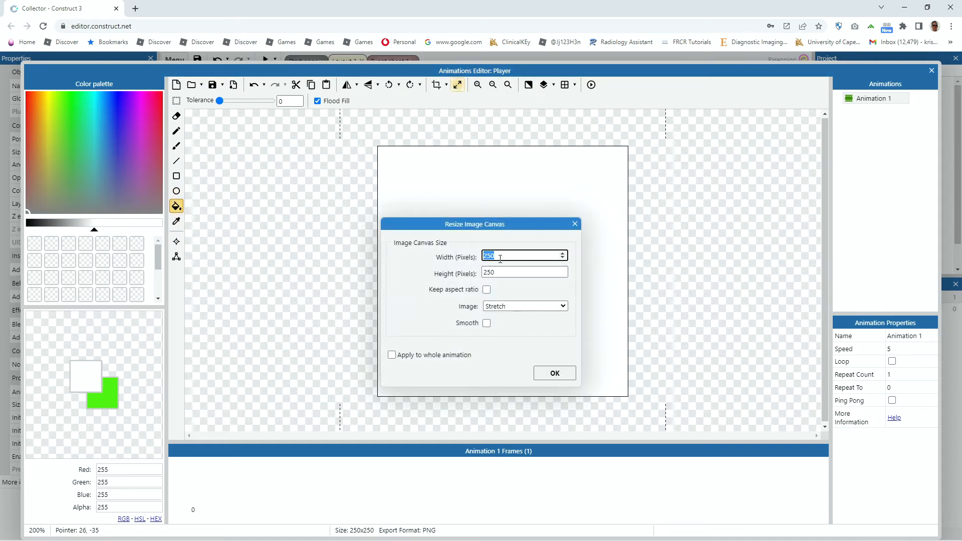
text(50)
key(Tab)
text(50)
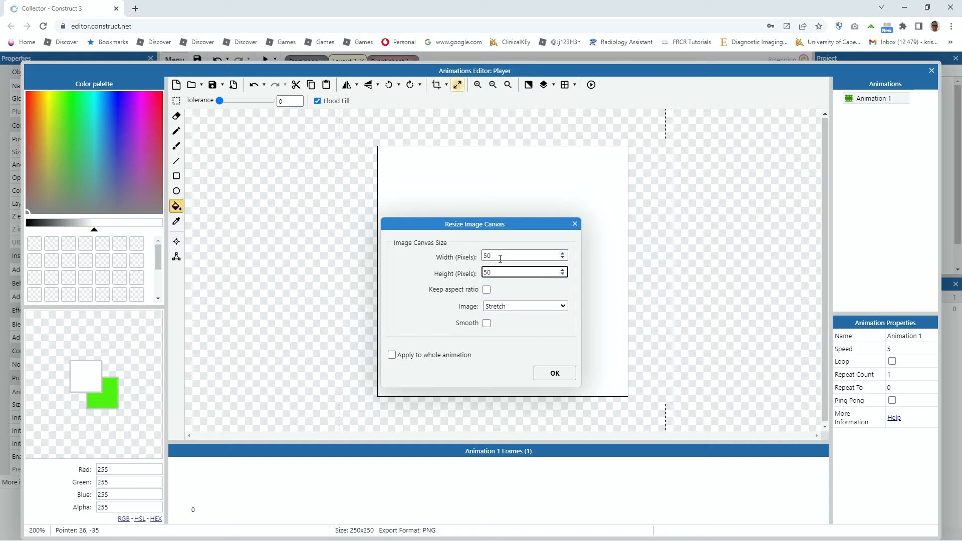
click(557, 373)
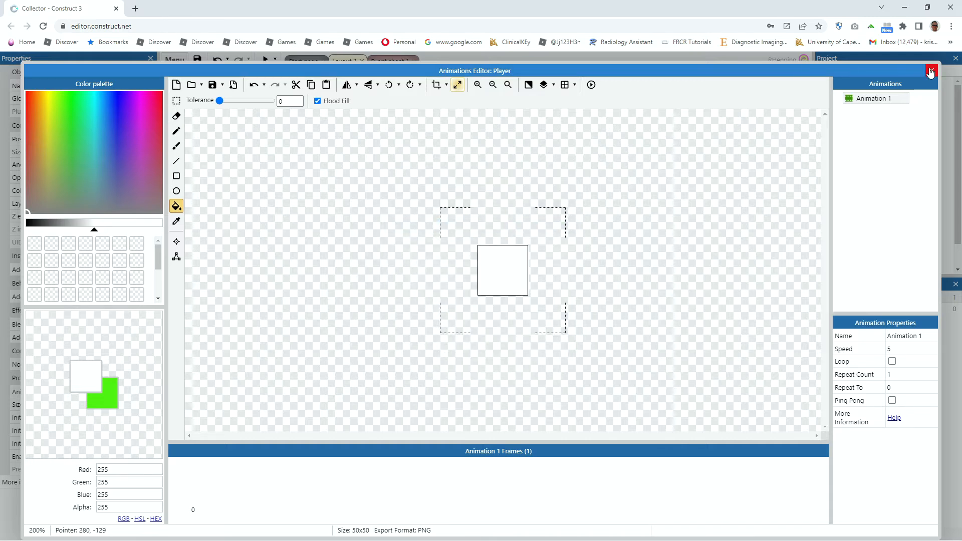
click(932, 70)
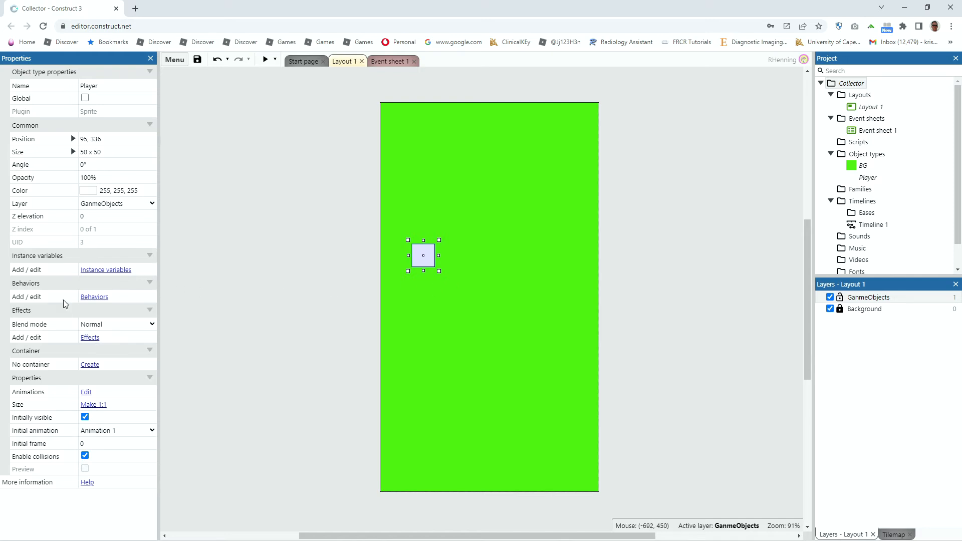
click(99, 298)
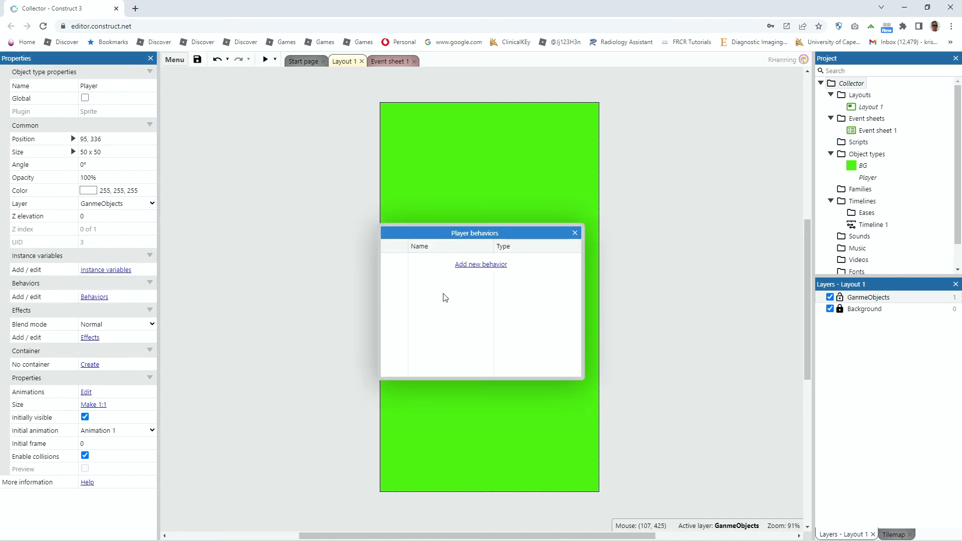
click(479, 265)
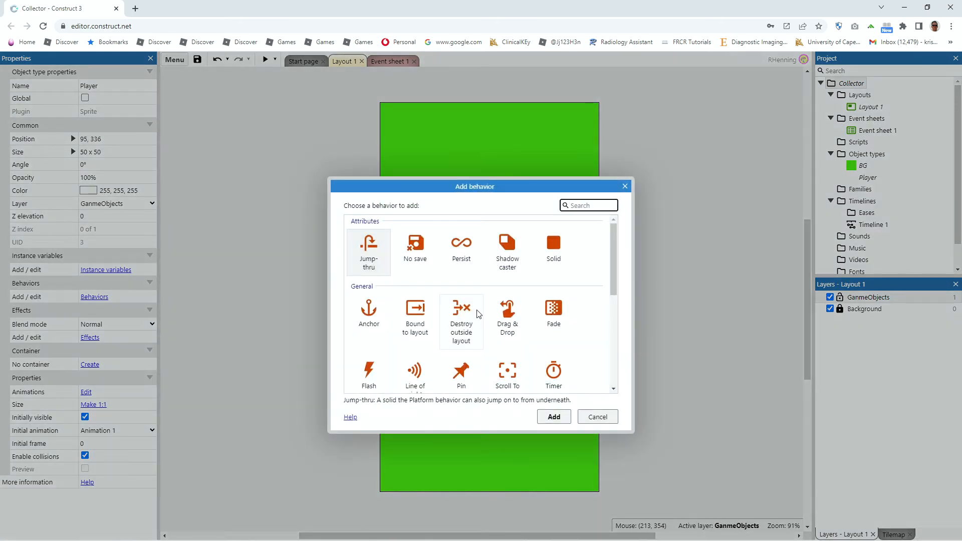
text(touch)
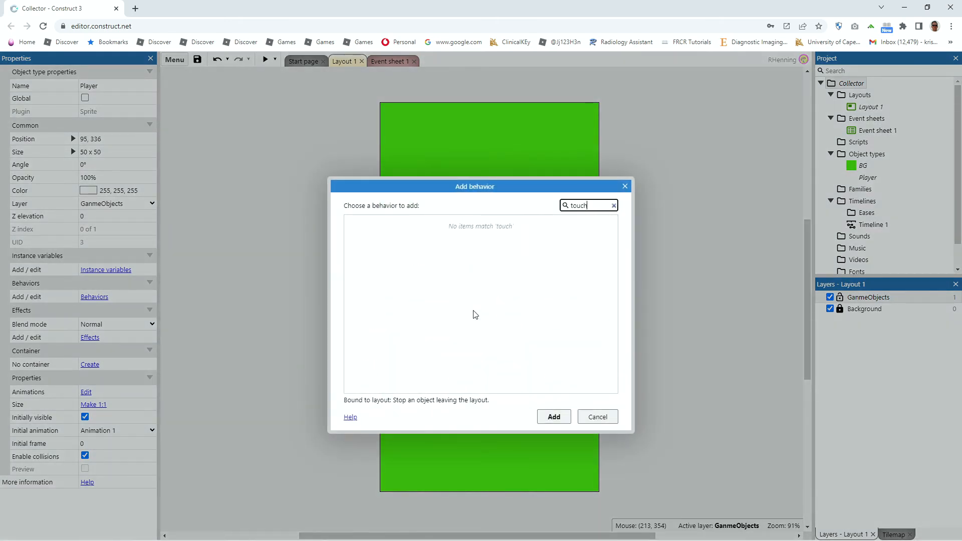
click(601, 418)
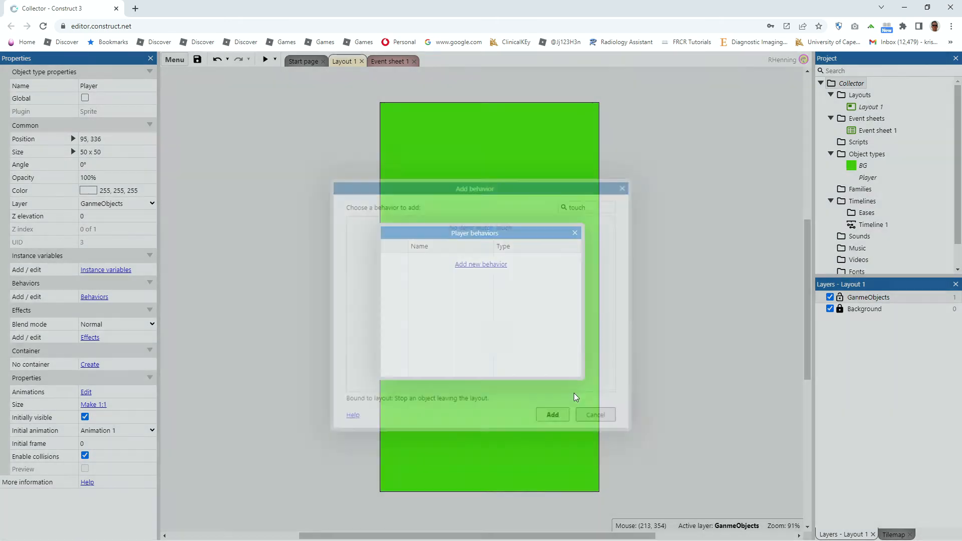
click(575, 234)
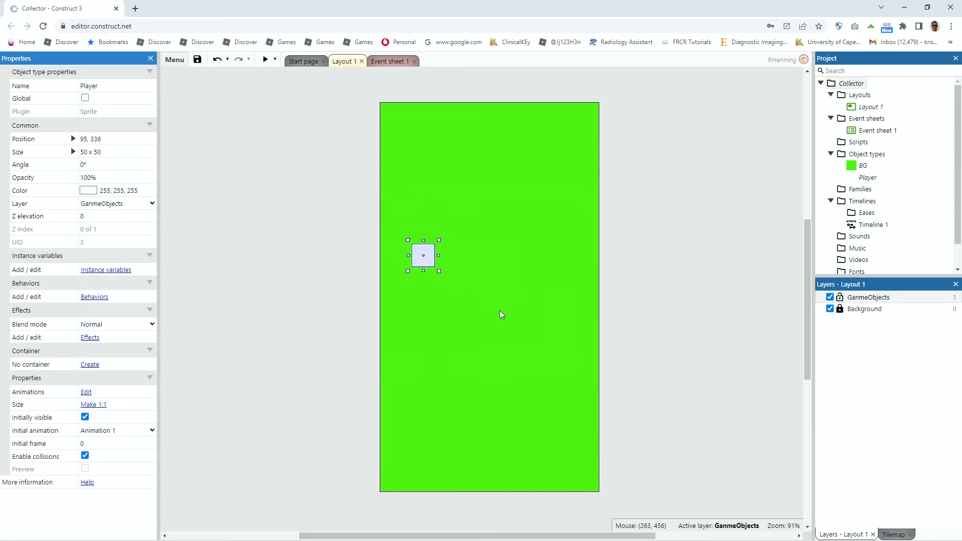
- Move the Player sprite near the layout's upper-left corner, at about 53, 68
drag(429, 259, 410, 138)
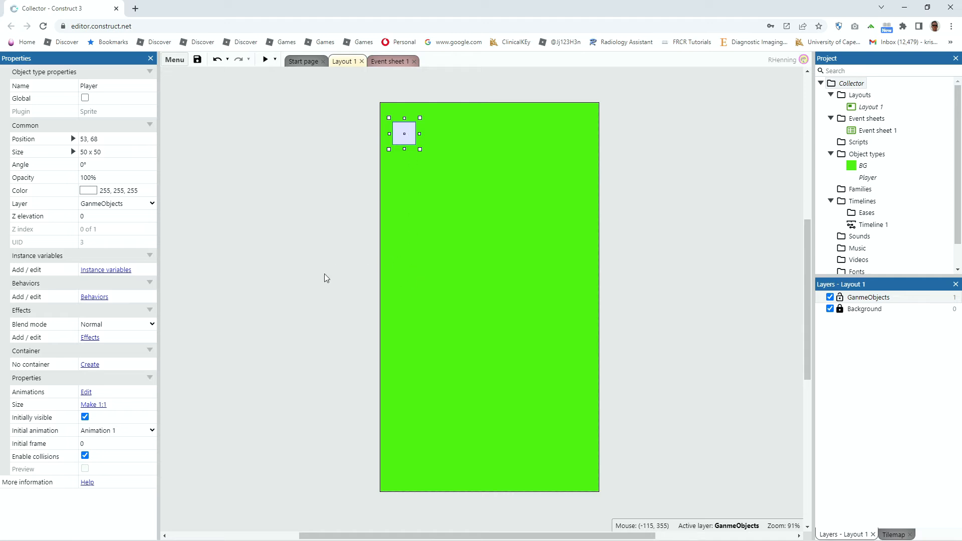
- Insert a Sprite object named EnemyRotate below the Player sprite, at about 128, 248
double_click(437, 290)
text(spr)
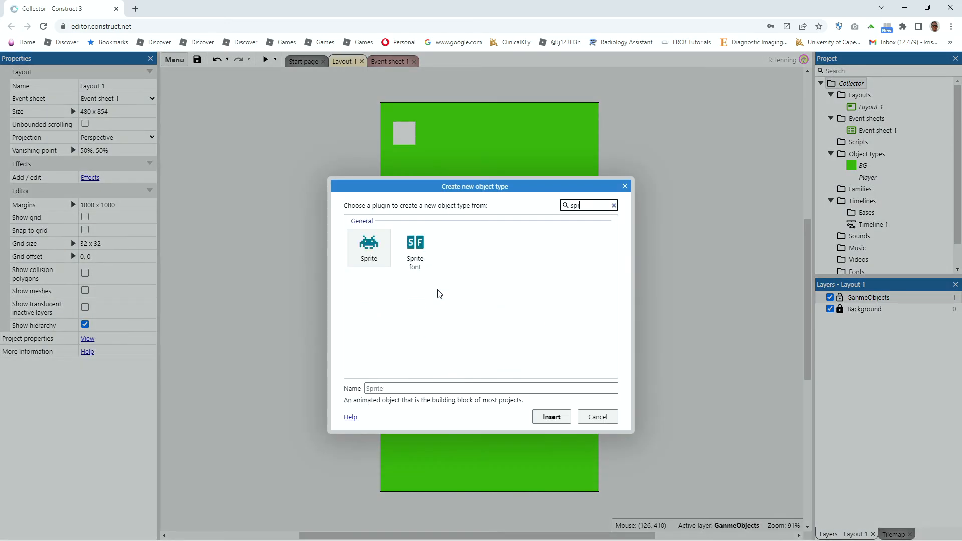
click(382, 388)
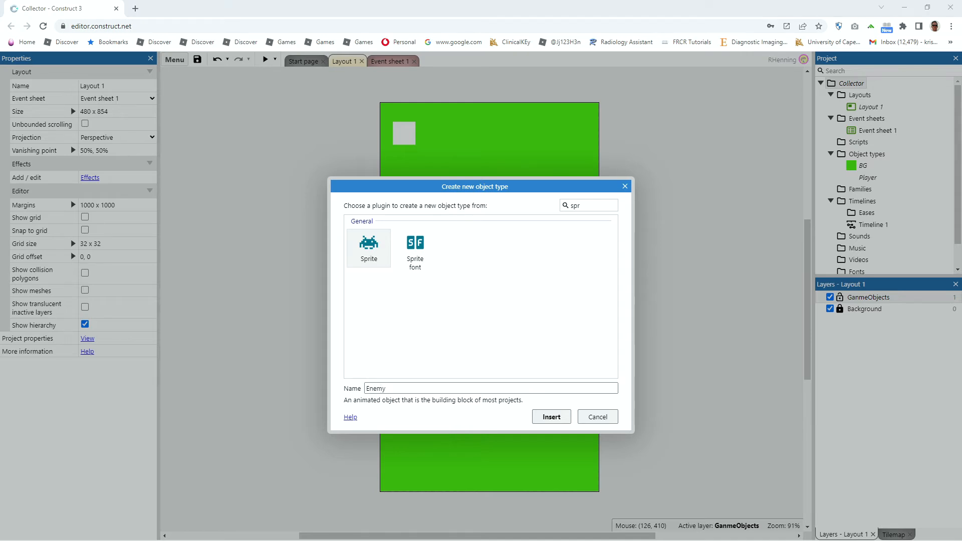
click(396, 388)
text(Rotate)
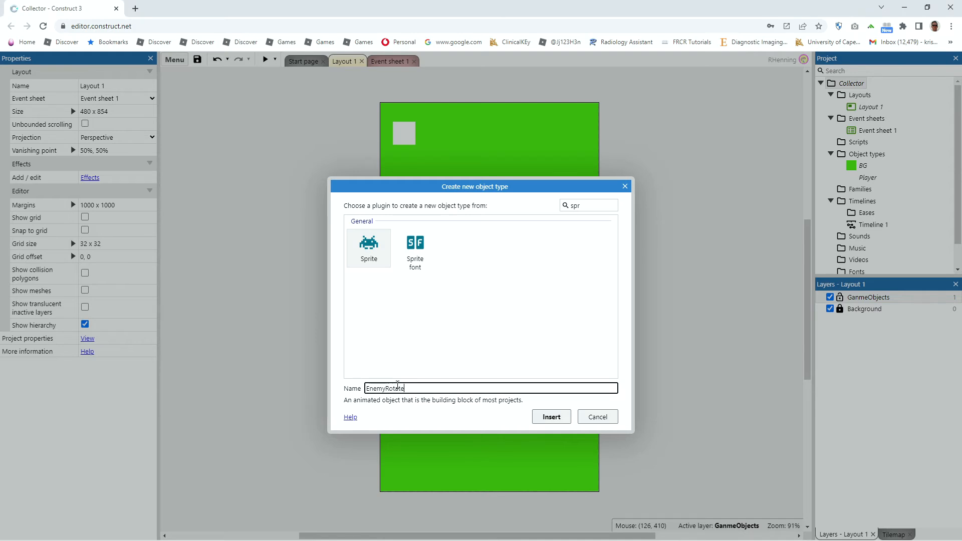
click(550, 417)
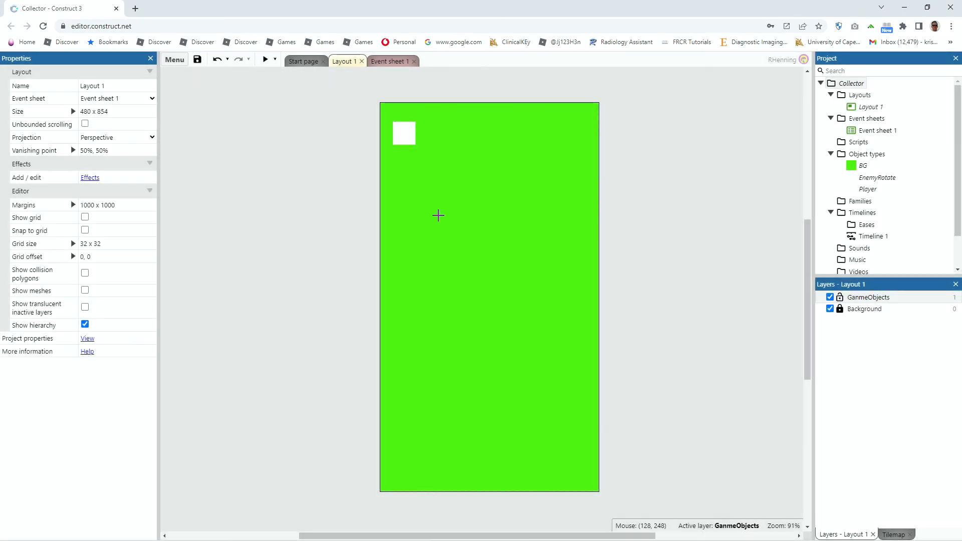
- Fill the whole image of the EnemyRotate sprite with the secondary grey colour (128, 128, 128)
click(88, 371)
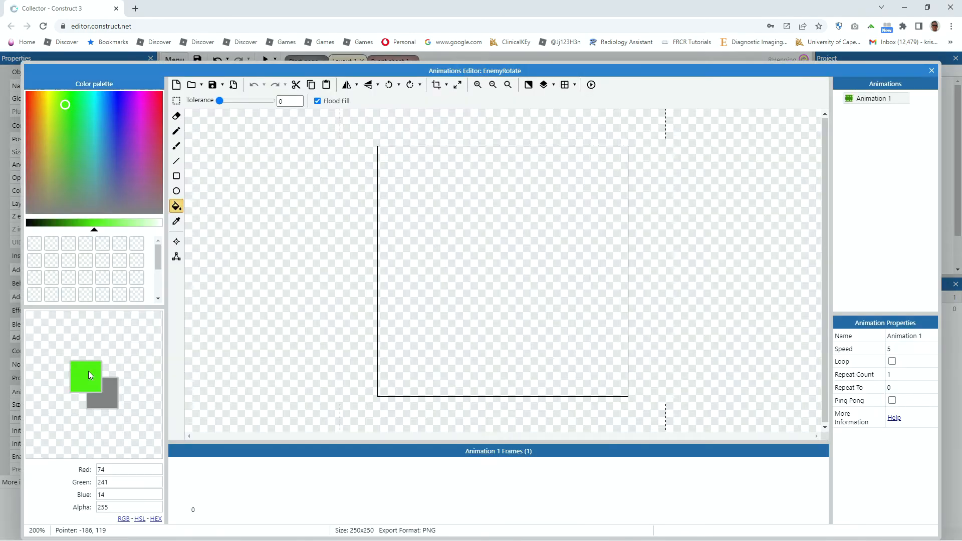
click(111, 397)
click(515, 259)
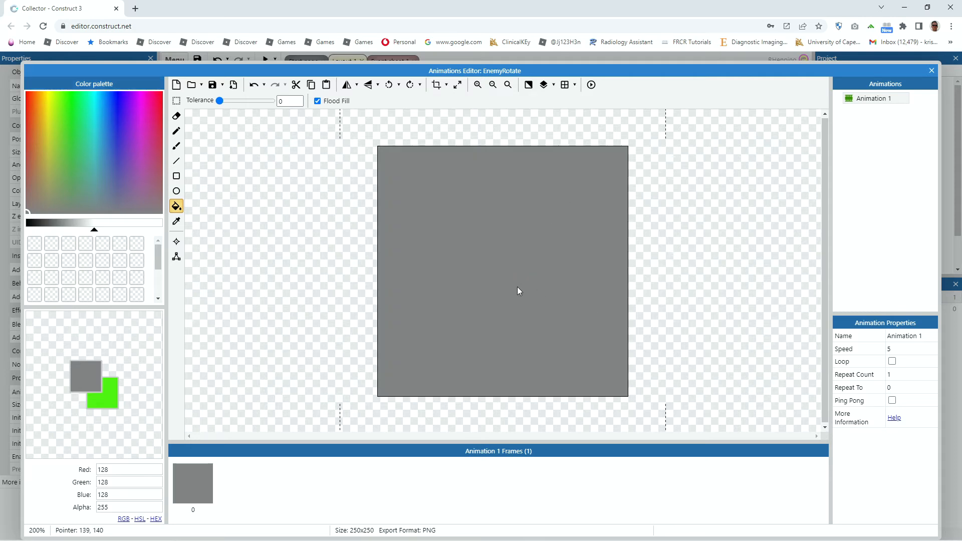
- Resize the EnemyRotate sprite's image canvas to 40 x 40 pixels and leave the image editor
click(458, 85)
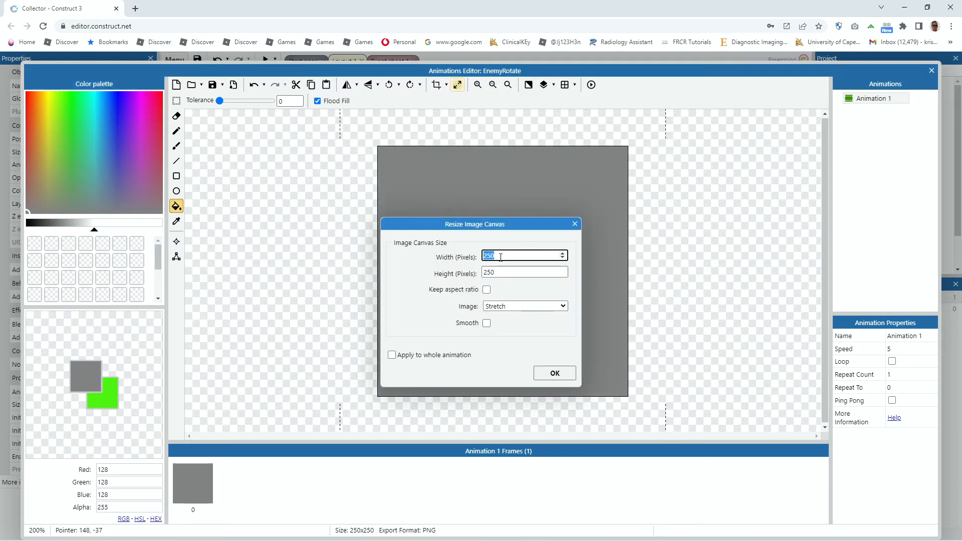
text(40)
key(Tab)
text(40)
click(567, 371)
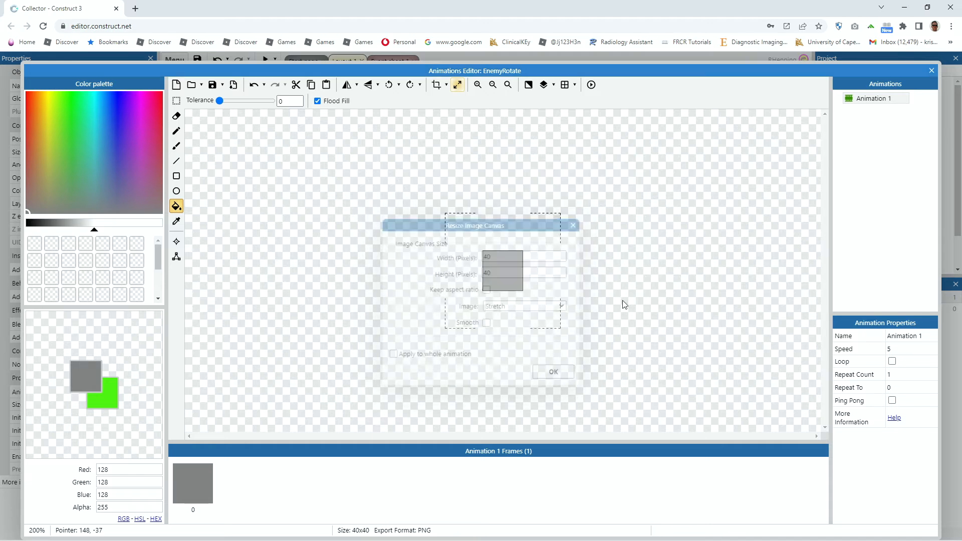
click(931, 71)
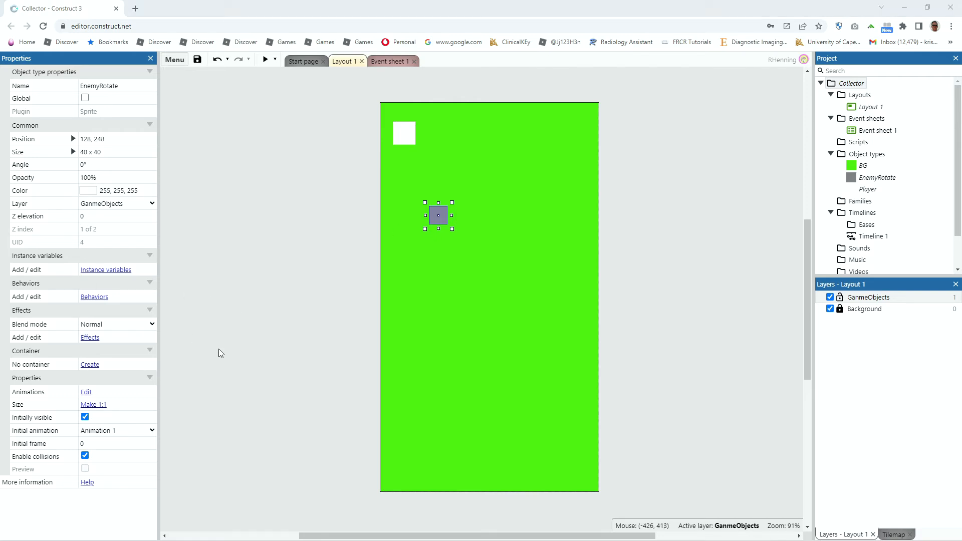
double_click(439, 282)
click(387, 389)
text(enem)
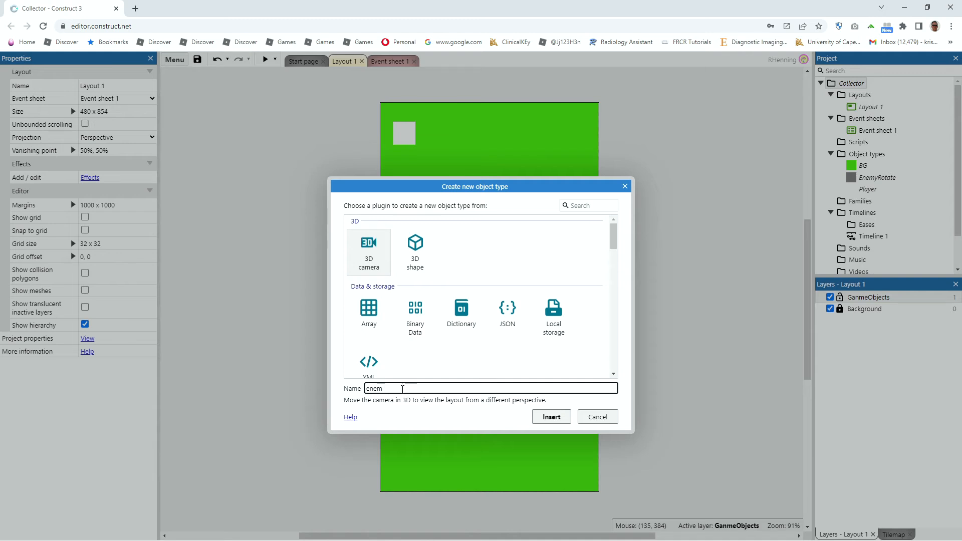
drag(403, 389, 346, 387)
click(369, 245)
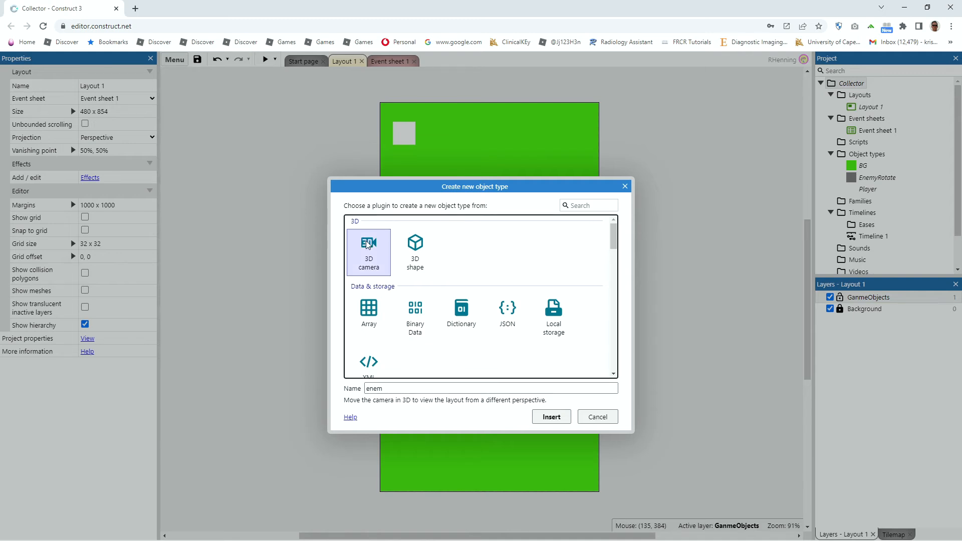
click(597, 418)
- Insert a Sprite object named EnemyHorizontal below the EnemyRotate sprite, at about 72, 468
double_click(451, 317)
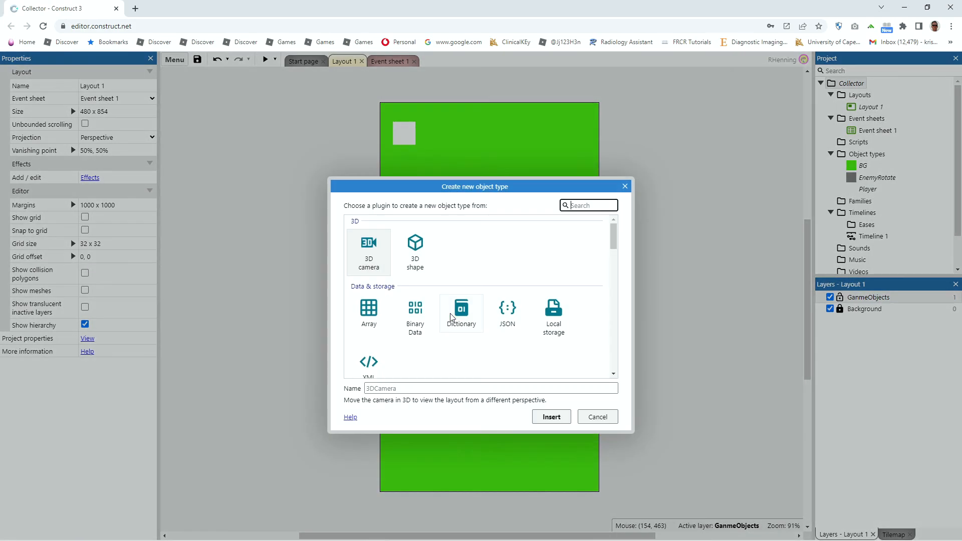
text(spr)
click(390, 389)
text(EnemyHori)
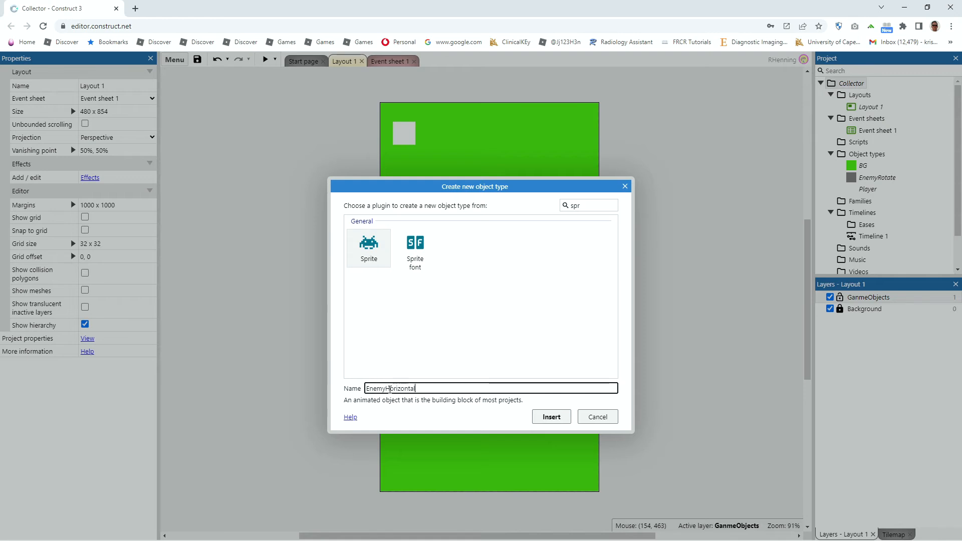
text(zontal)
click(552, 422)
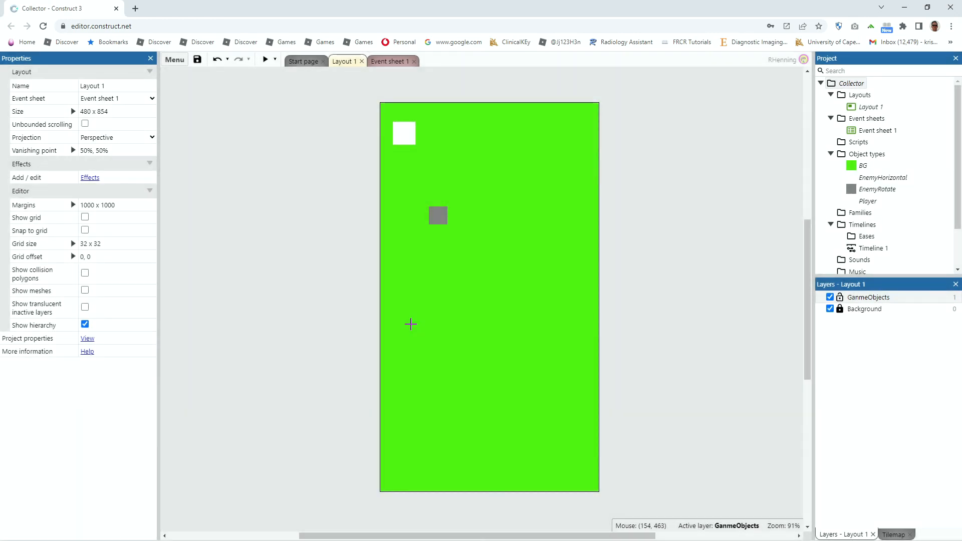
click(412, 315)
- Fill the whole image of the EnemyHorizontal sprite with the secondary grey colour (128, 128, 128)
click(95, 377)
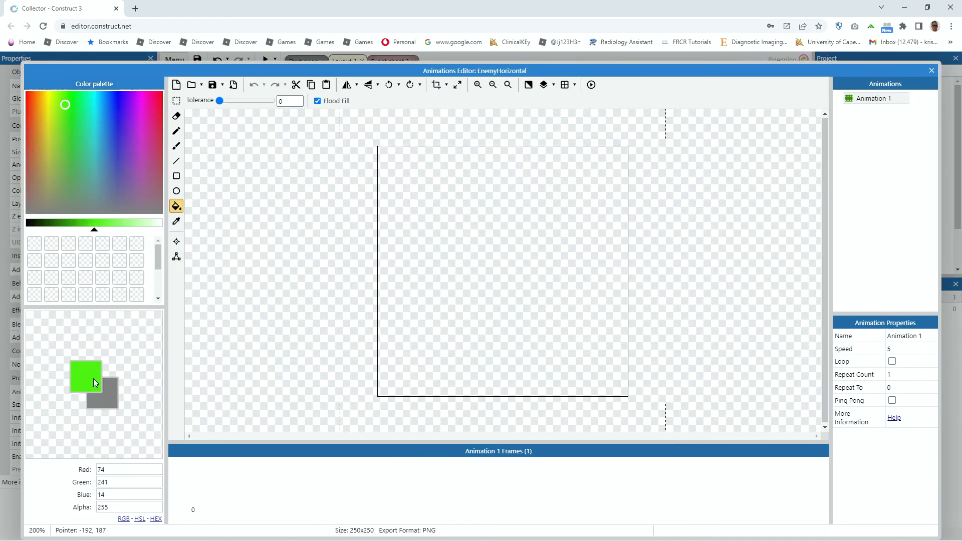
click(103, 382)
click(516, 166)
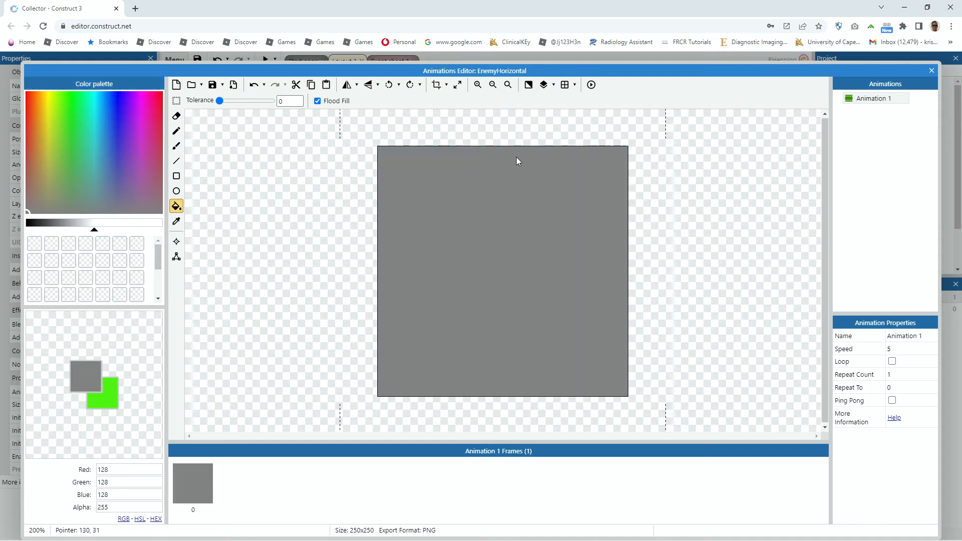
- Resize the EnemyHorizontal sprite's image canvas to 25 x 25 pixels and leave the image editor
click(458, 85)
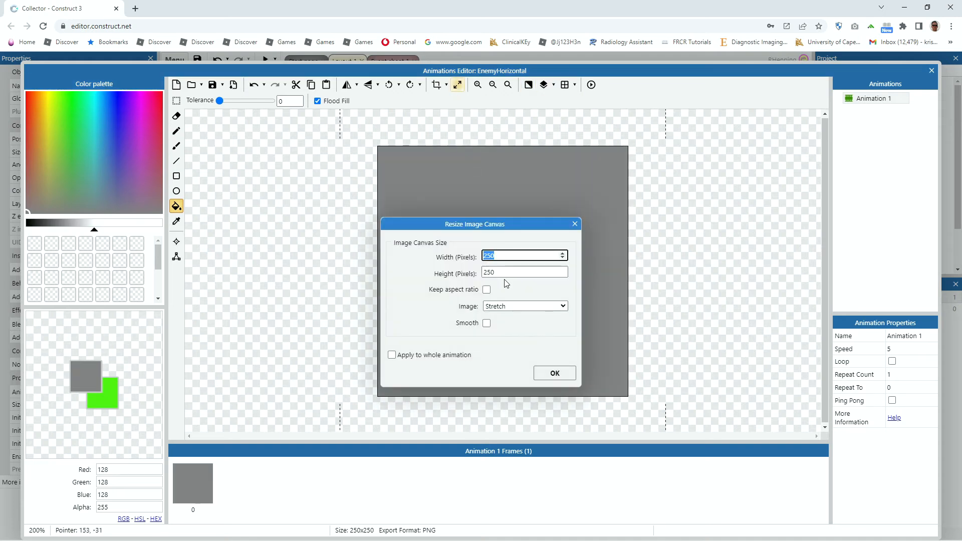
text(25)
double_click(508, 271)
text(25)
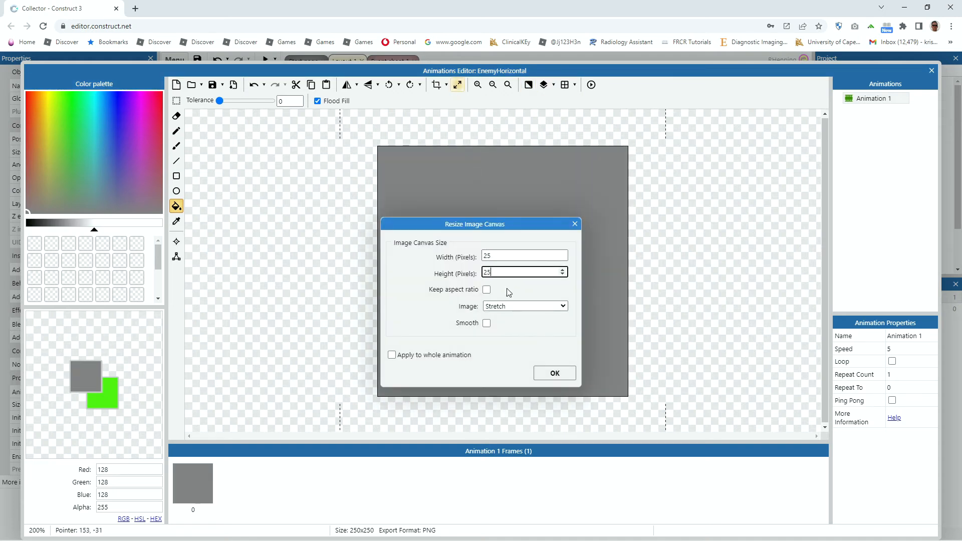
click(554, 371)
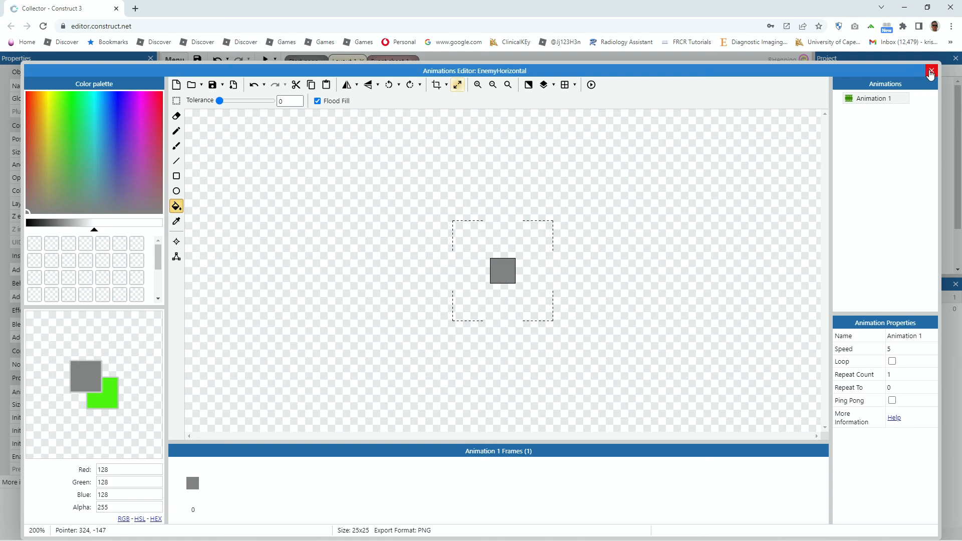
click(932, 70)
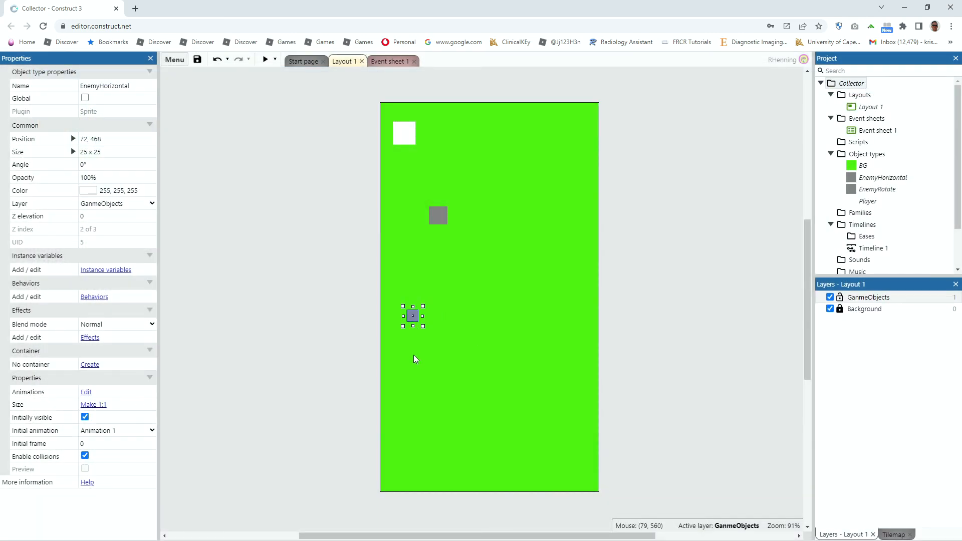
double_click(411, 350)
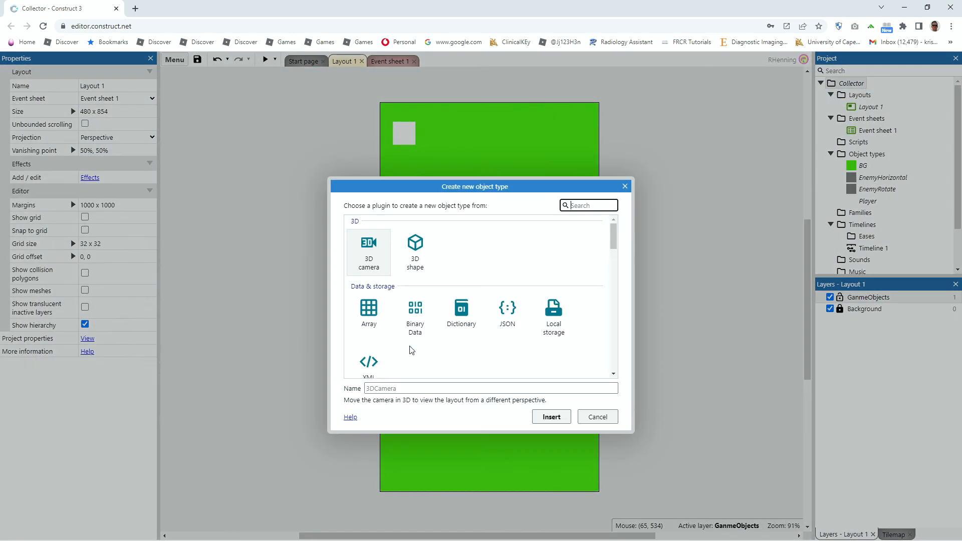
click(375, 253)
double_click(374, 247)
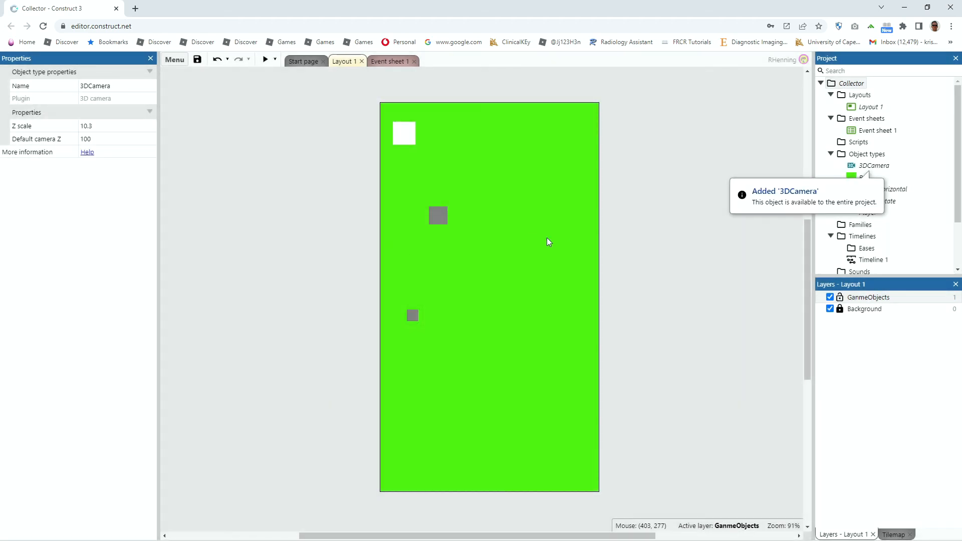
key(ctrl+z)
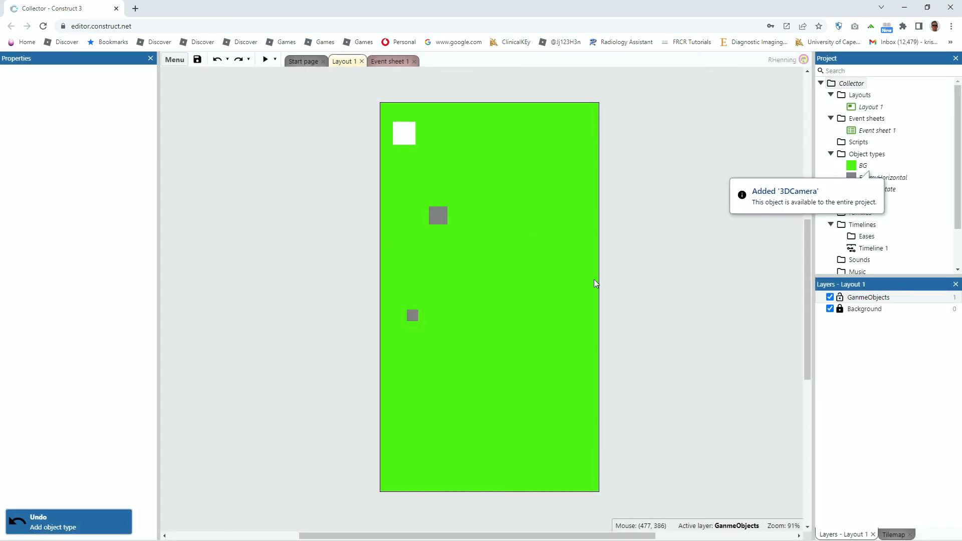
- Insert a Sprite object named EnemyVertical in the layout below the two existing enemy sprites, at about 201, 544
click(423, 313)
double_click(459, 322)
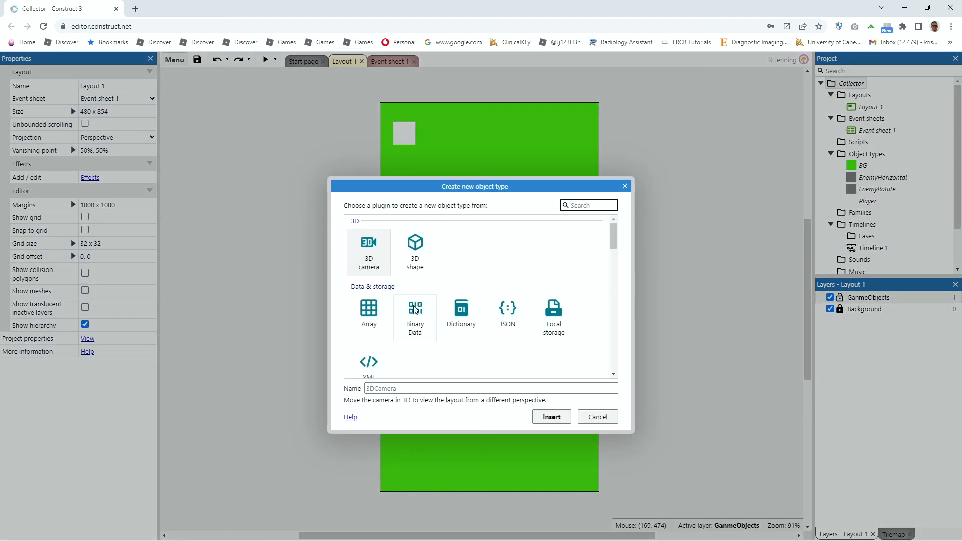
text(spr)
click(369, 247)
click(384, 388)
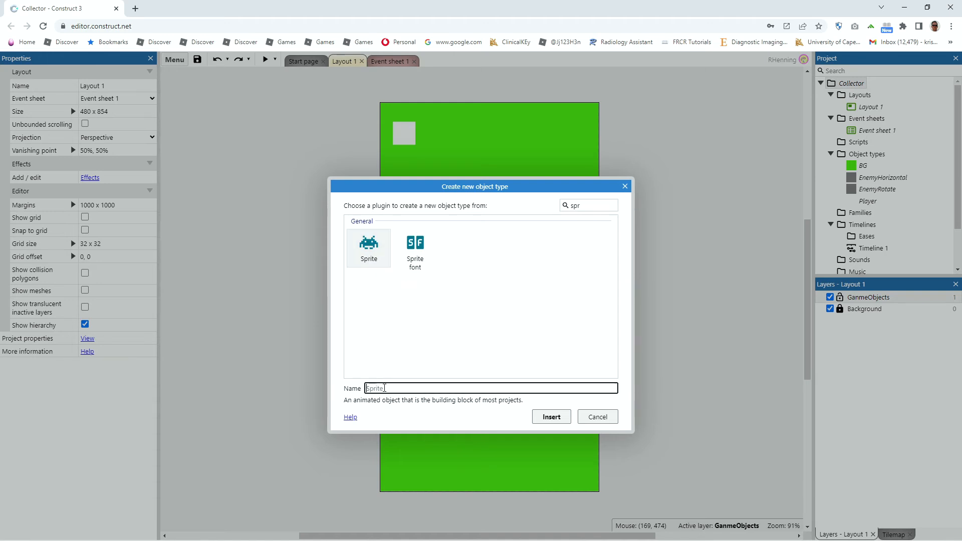
text(EnemyVertical)
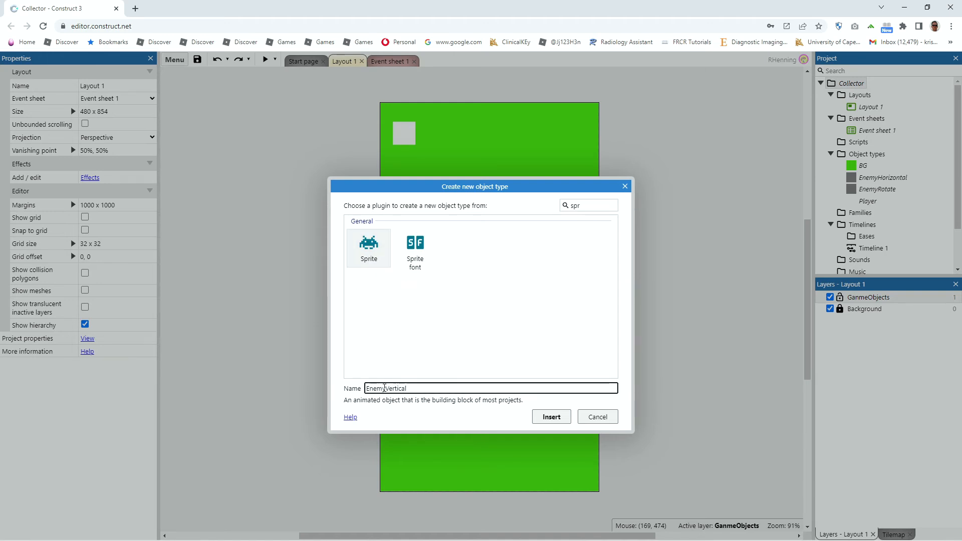
click(536, 421)
click(471, 351)
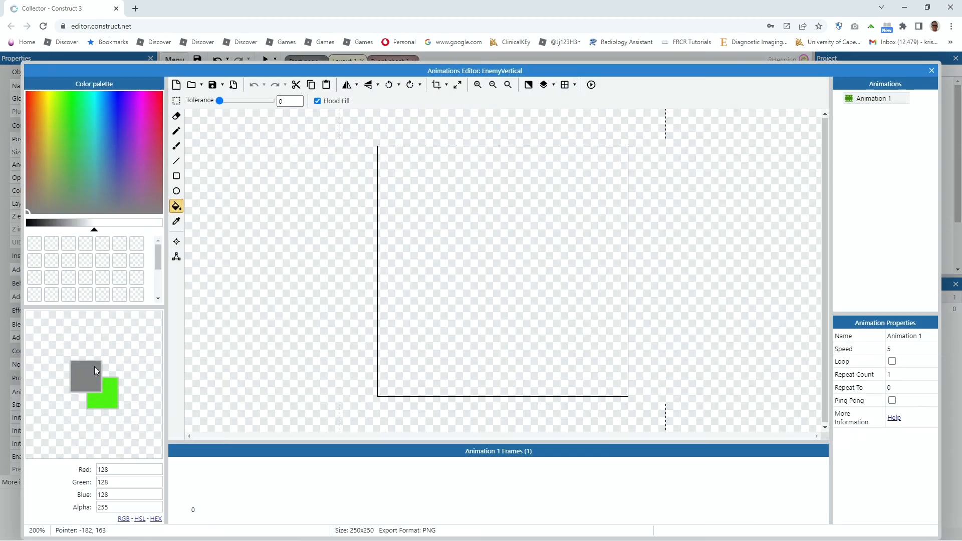
- Fill the EnemyVertical sprite's image with grey (128, 128, 128), resize its canvas to 25 x 25 pixels and leave the image editor
click(442, 281)
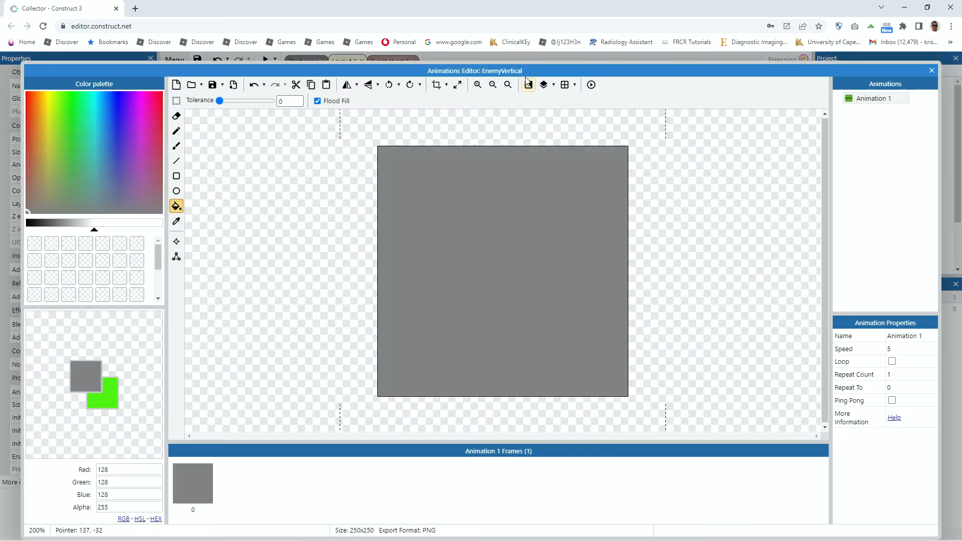
click(458, 86)
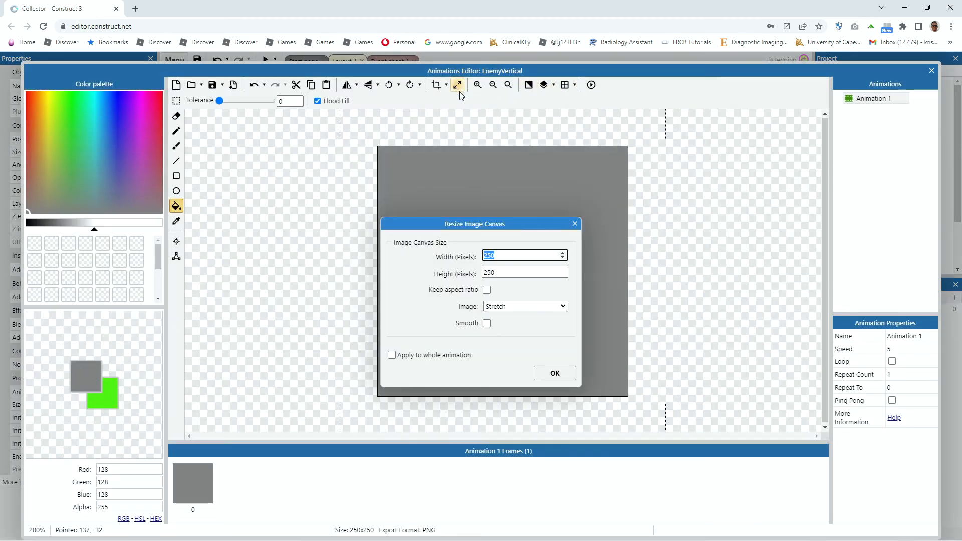
text(25)
key(Tab)
text(25)
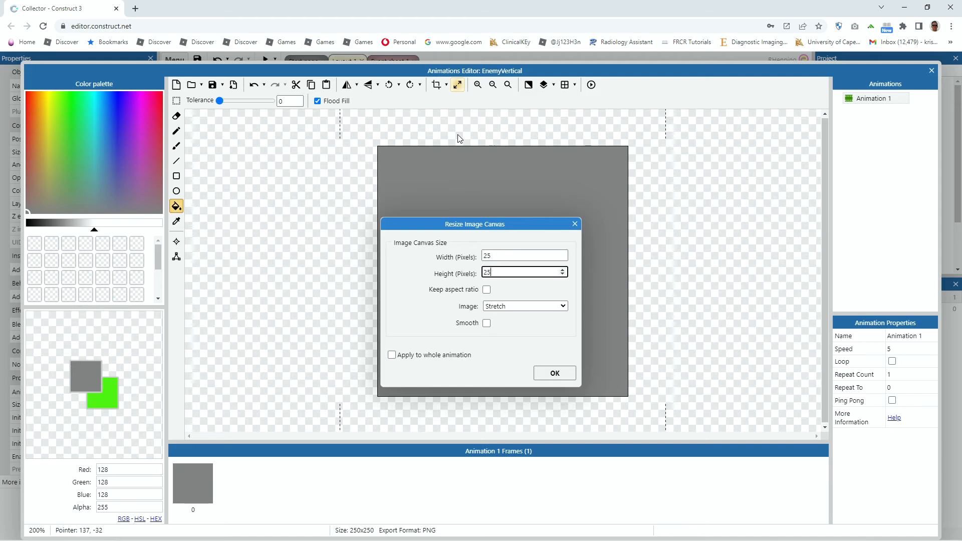
click(555, 374)
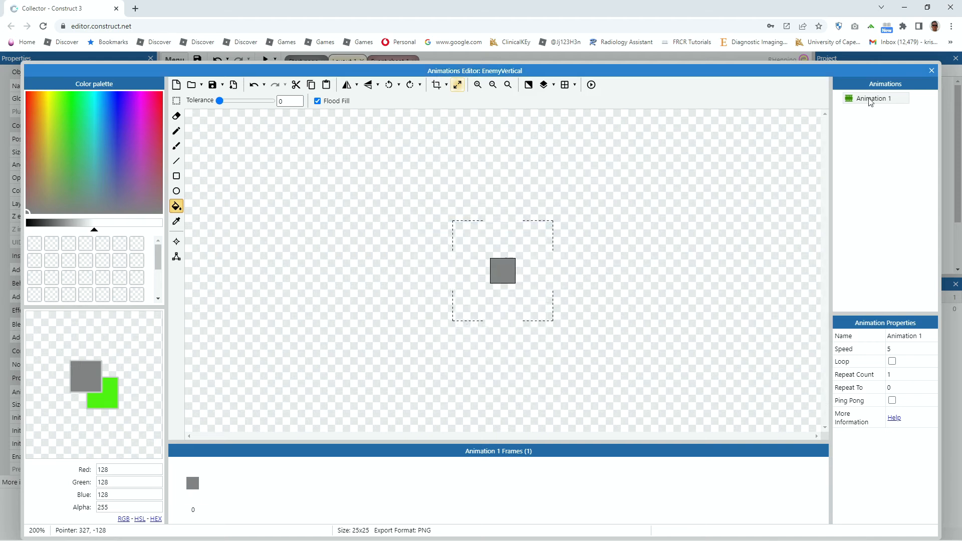
click(933, 71)
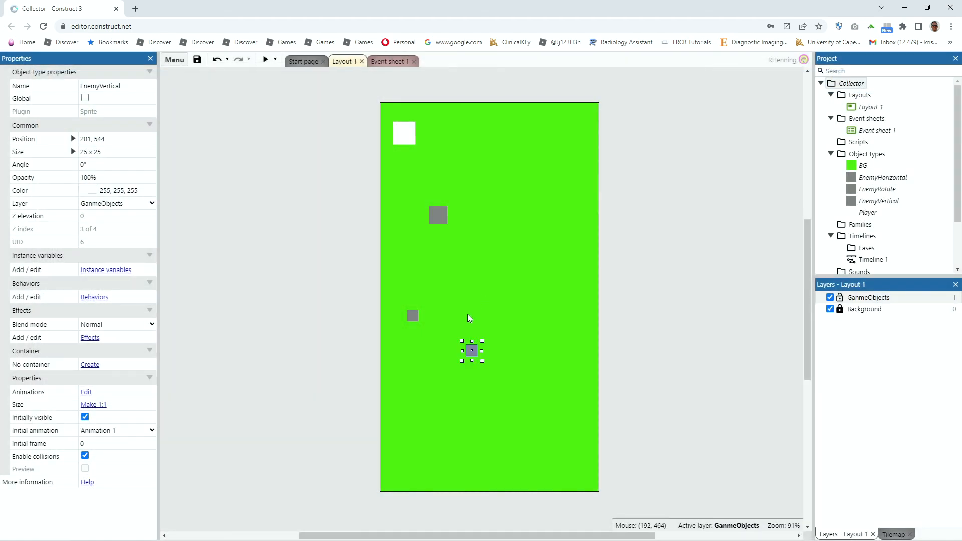
- Insert a Particles object named PlayerParticle in the empty margin beside the layout, at about -225, 524
double_click(307, 344)
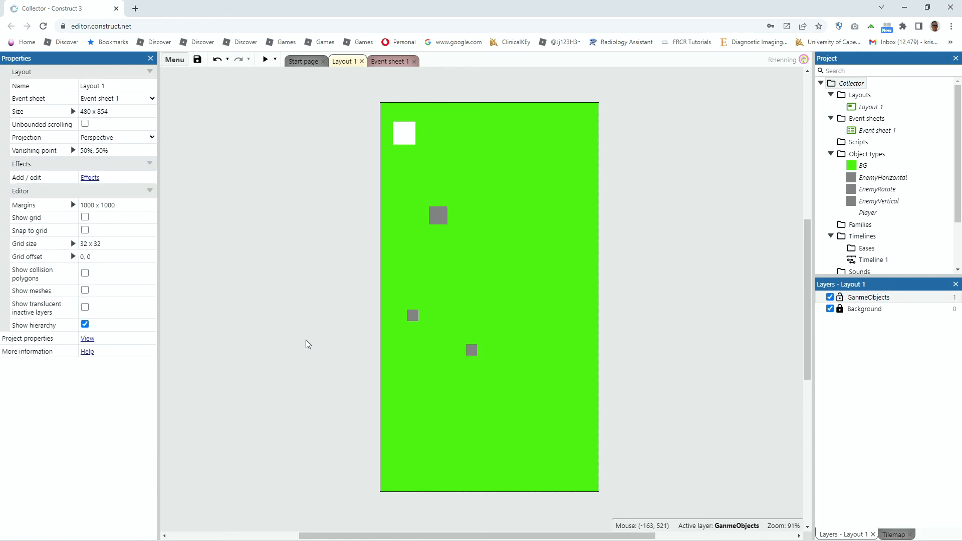
text(par)
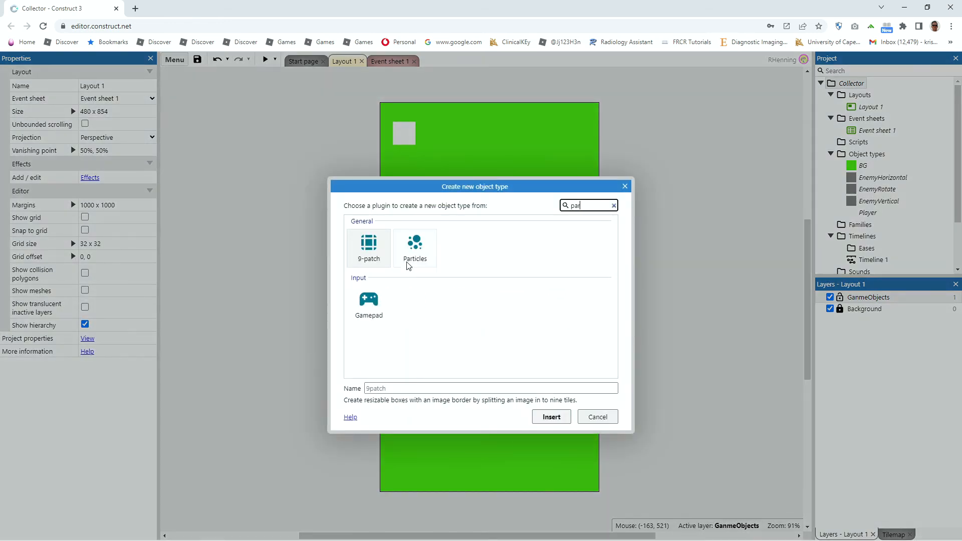
click(391, 388)
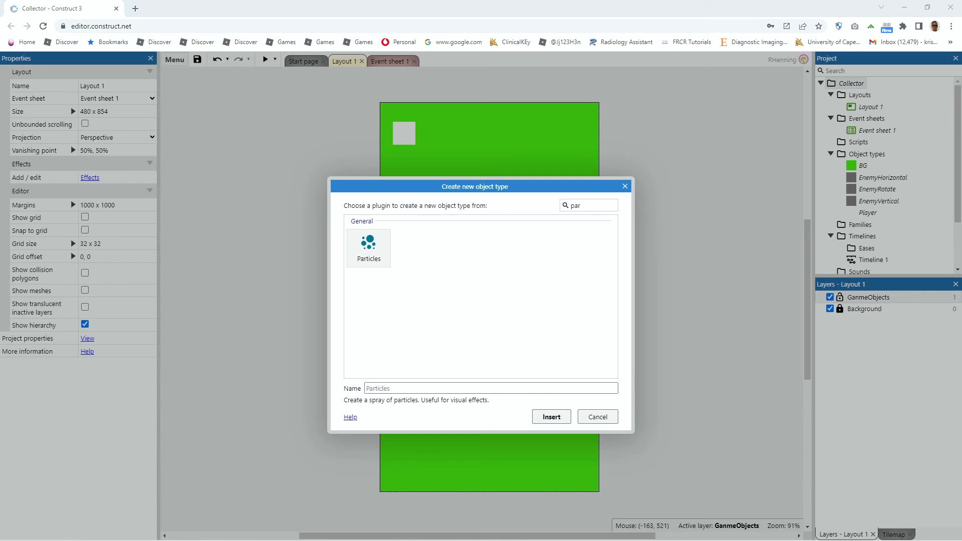
click(387, 388)
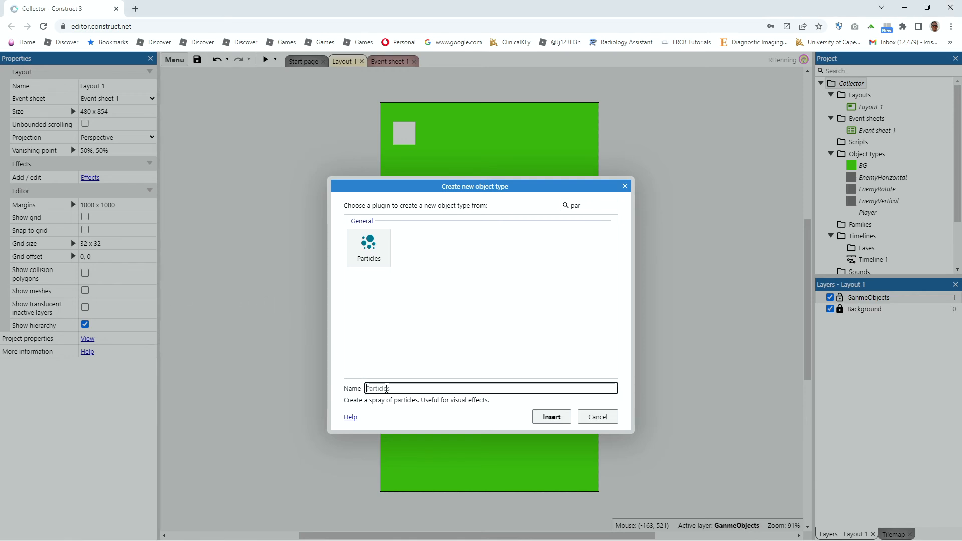
text(PlayerParticle)
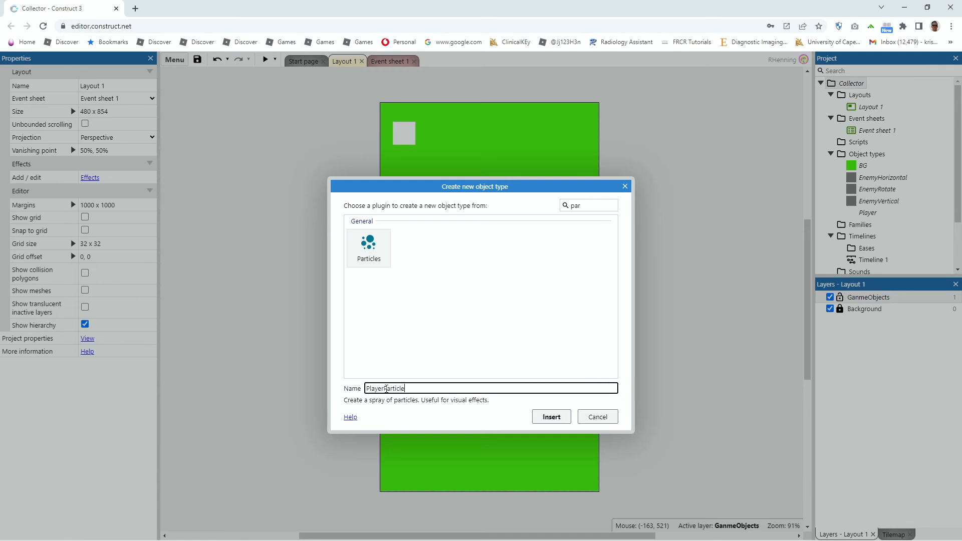
click(556, 416)
click(278, 341)
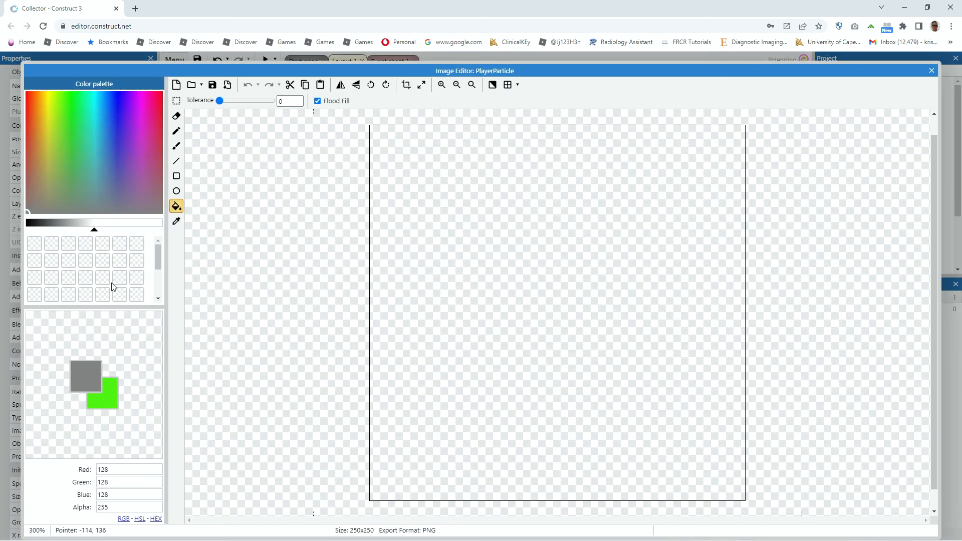
- Fill the PlayerParticle image with white (255, 255, 255), resize its canvas to 10 x 10 pixels and leave the image editor
click(156, 229)
click(452, 268)
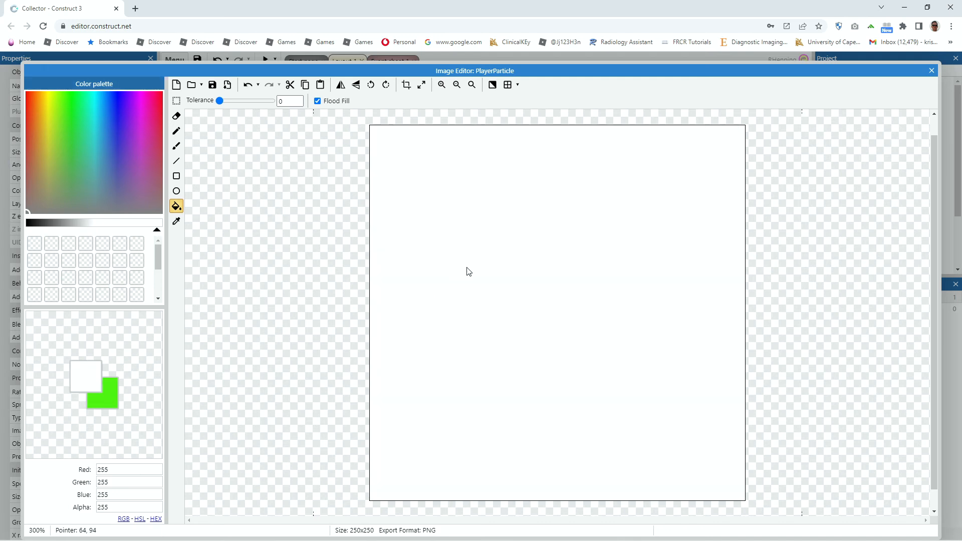
click(425, 89)
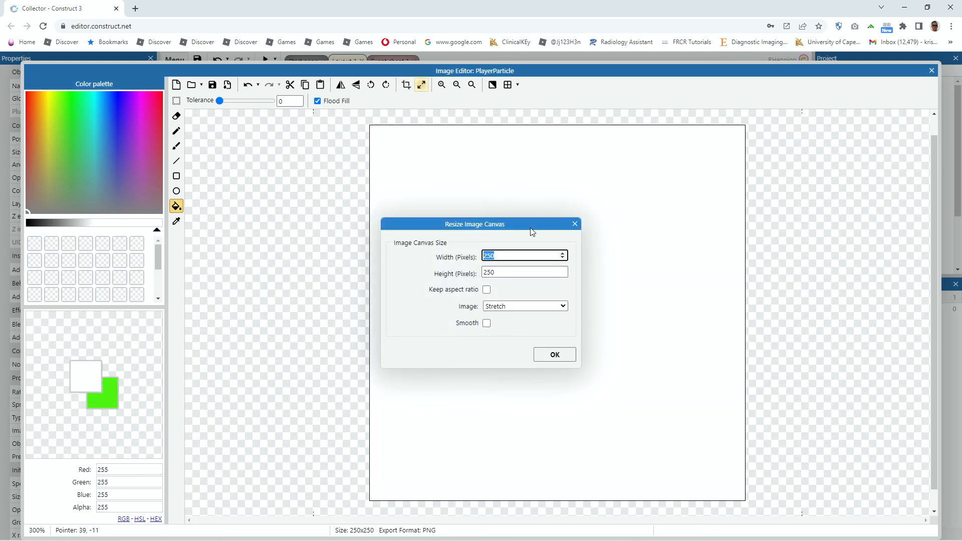
text(10)
key(Tab)
text(10)
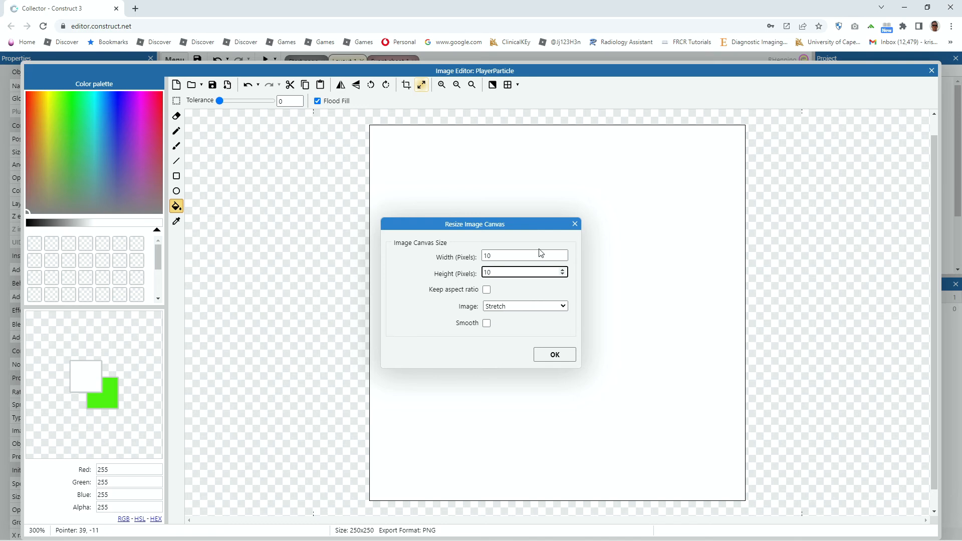
click(555, 355)
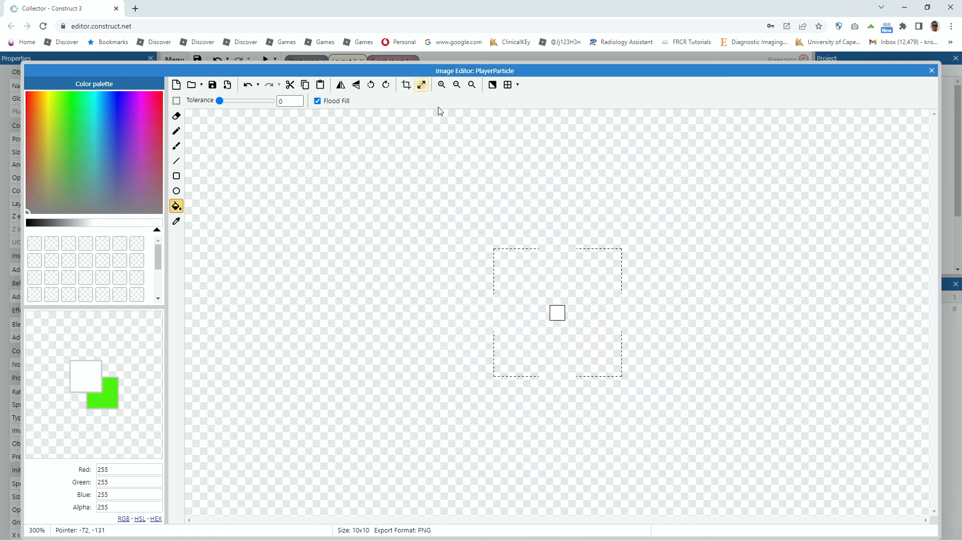
click(932, 70)
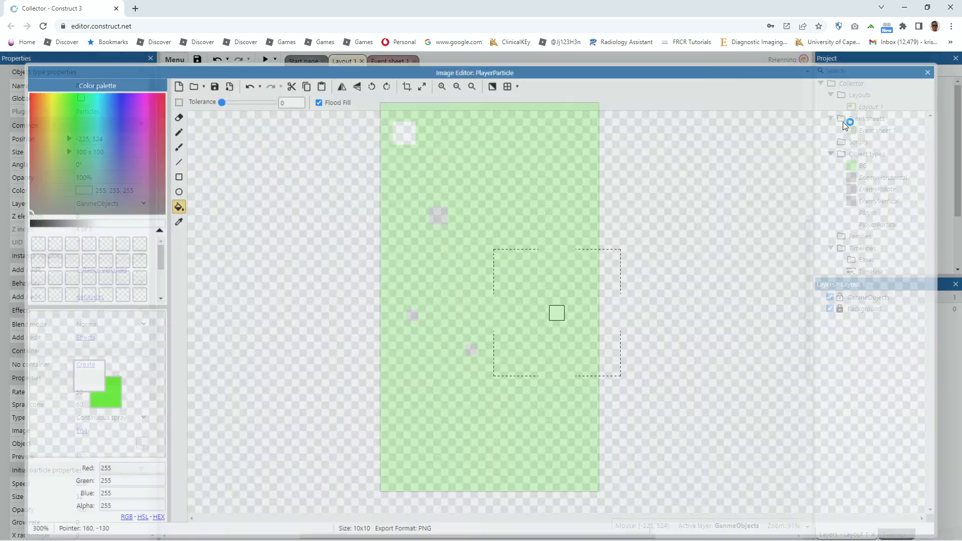
- Insert a Particles object named EnemyParticle in the margin below PlayerParticle, at about -185, 665
double_click(299, 403)
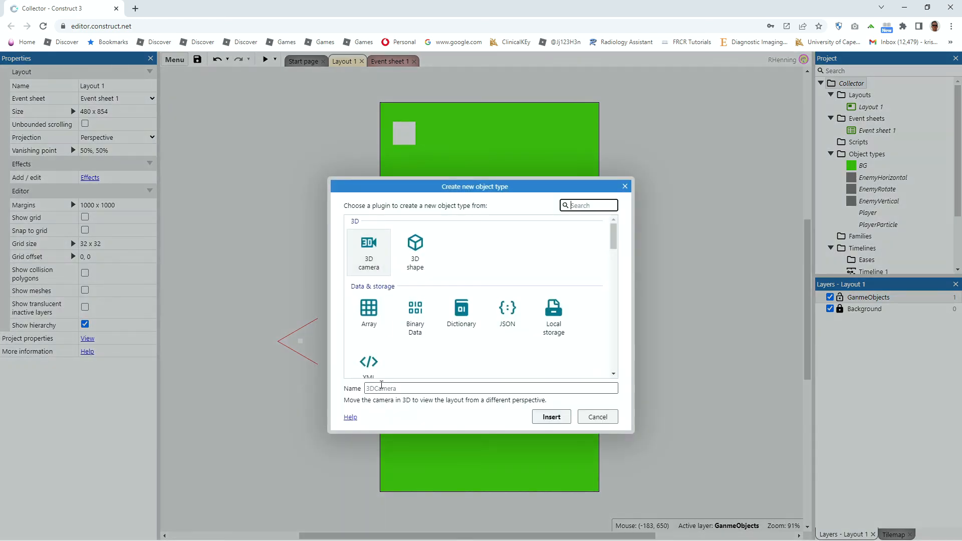
click(384, 388)
text(Enem)
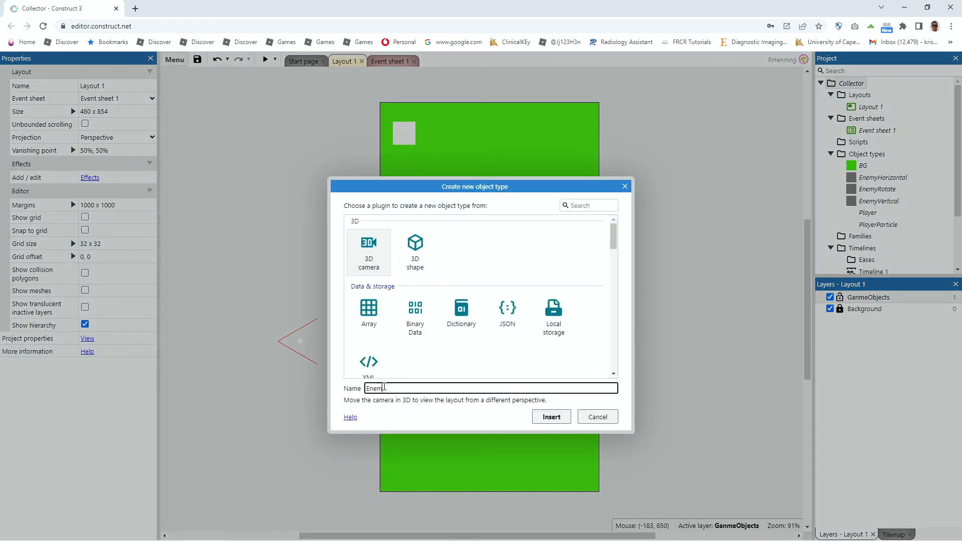
text(yParticle)
click(588, 204)
text(par)
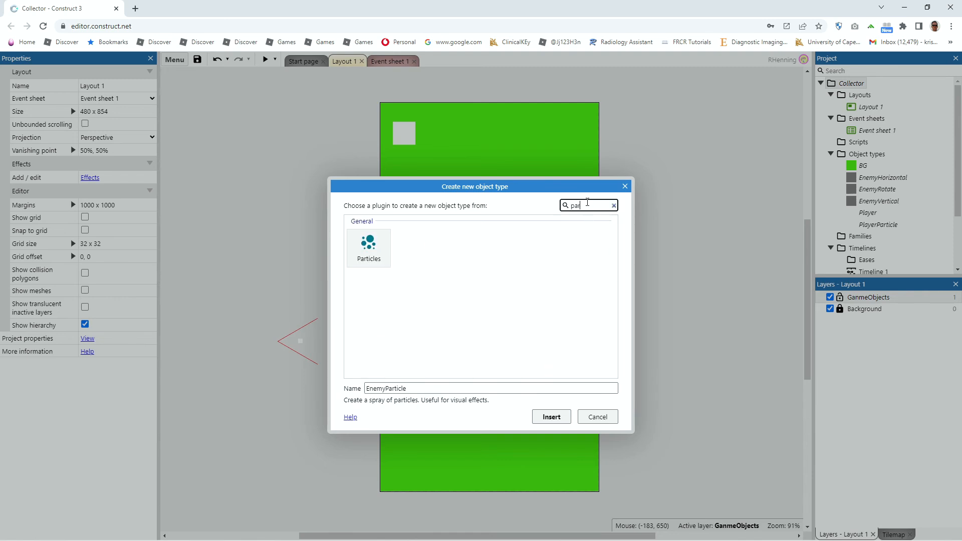
click(359, 266)
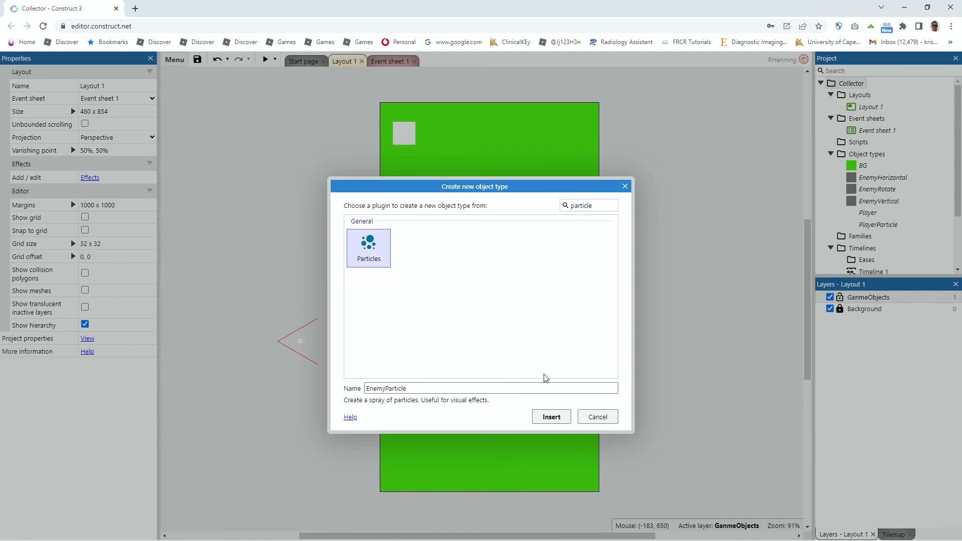
click(552, 421)
click(316, 399)
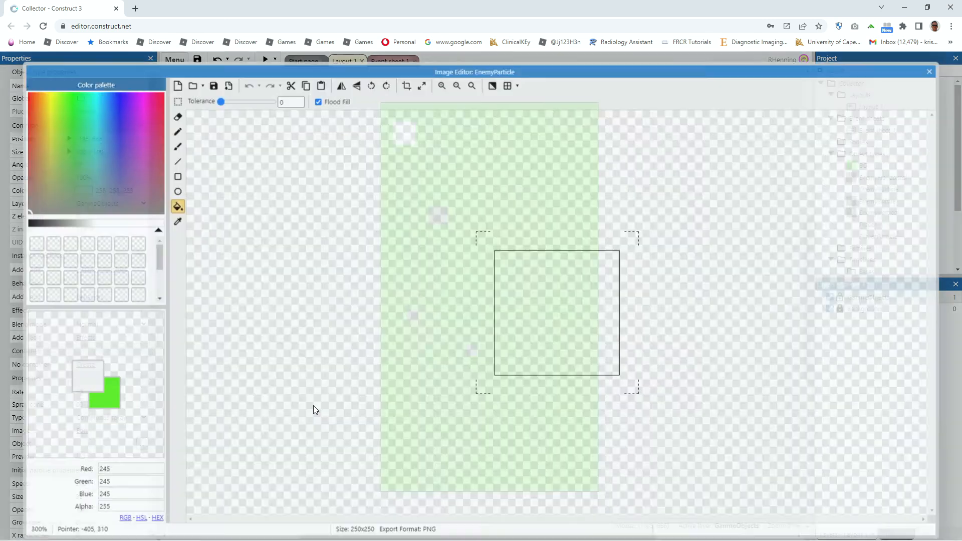
- Fill the whole EnemyParticle image with a near-black colour (3, 3, 3)
click(28, 227)
click(466, 129)
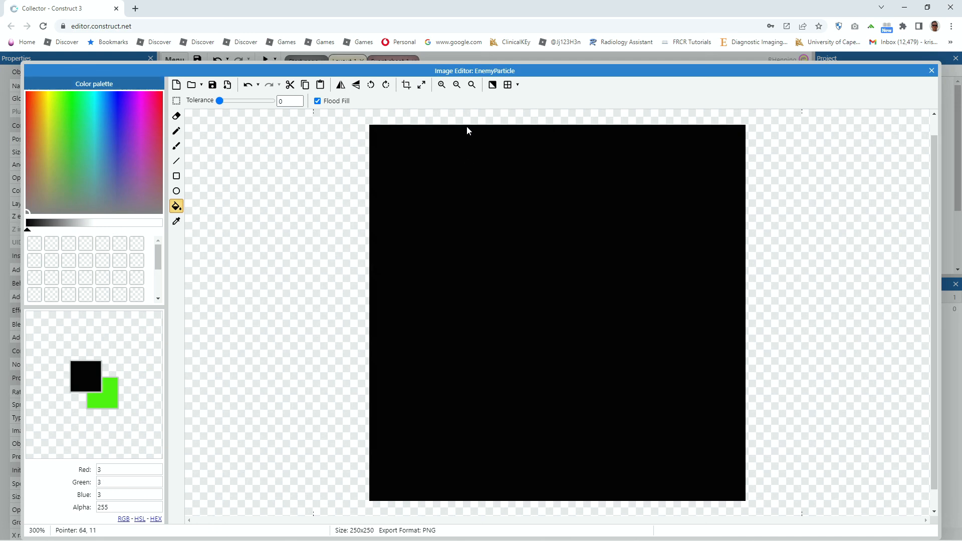
- Resize the EnemyParticle image canvas to 25 x 25 pixels
click(421, 84)
text(25)
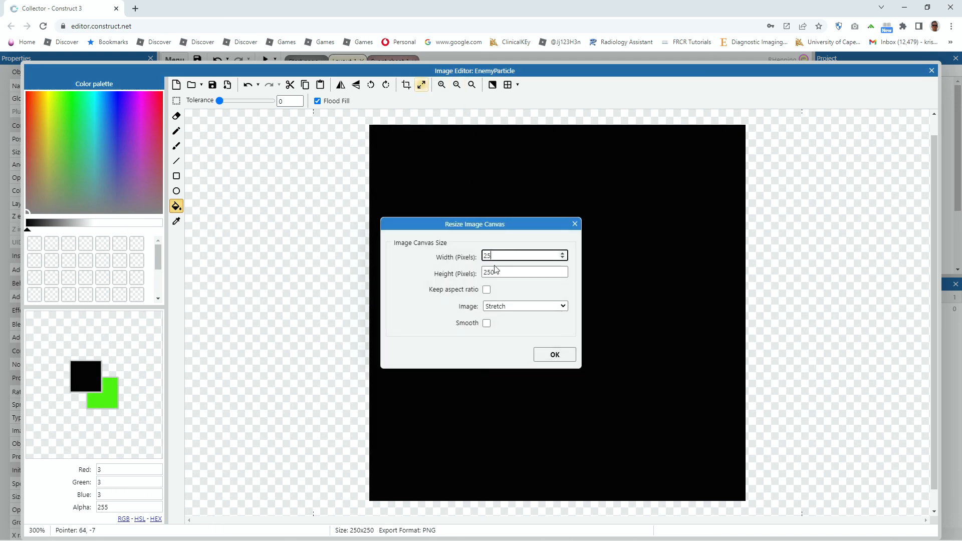
key(Tab)
text(25)
click(556, 356)
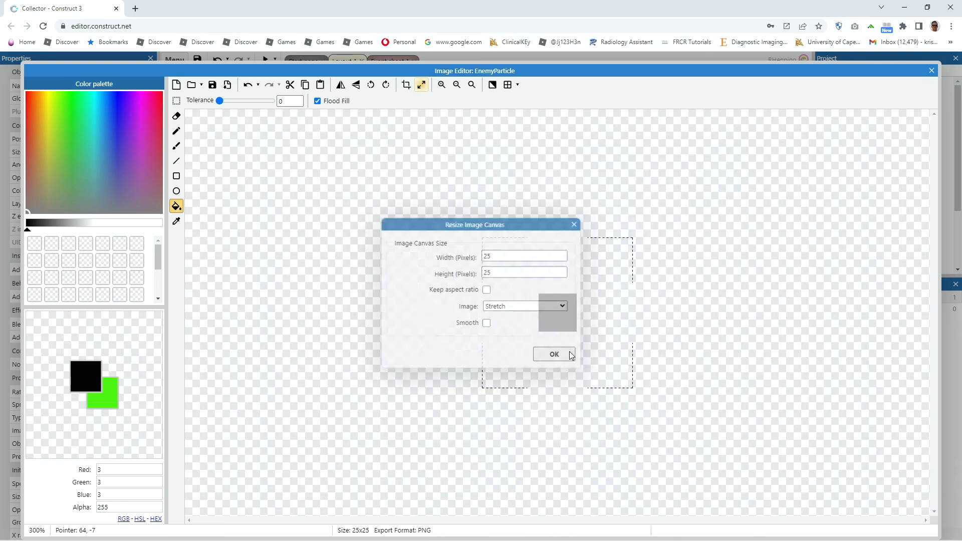
- Resize the EnemyParticle image canvas to 10 x 10 pixels and leave the image editor
click(421, 84)
text(10)
key(Tab)
text(10)
key(Tab)
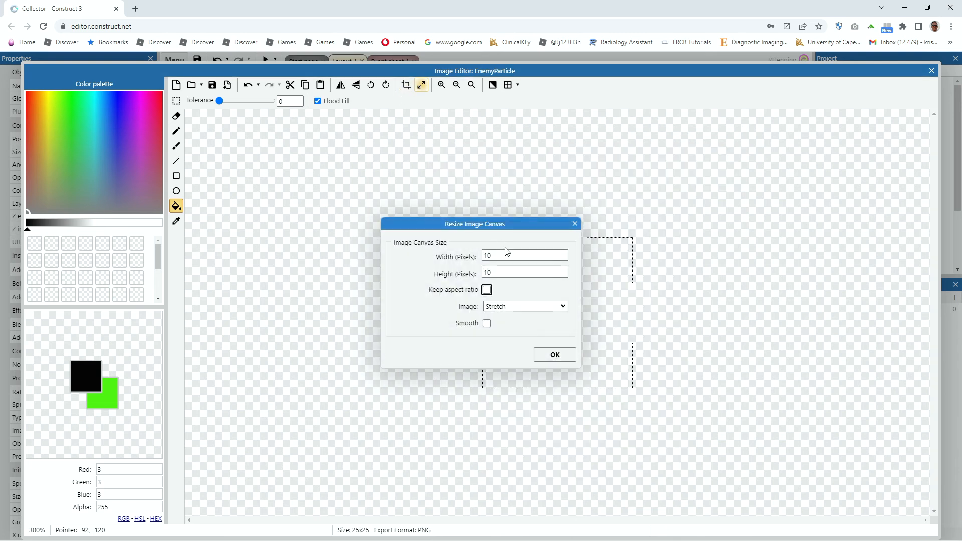
click(556, 354)
click(932, 71)
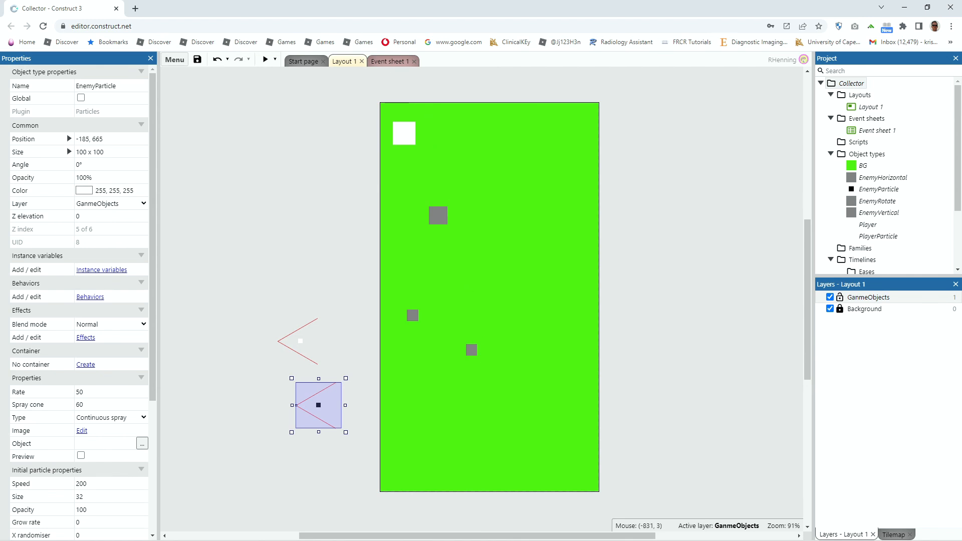
click(387, 61)
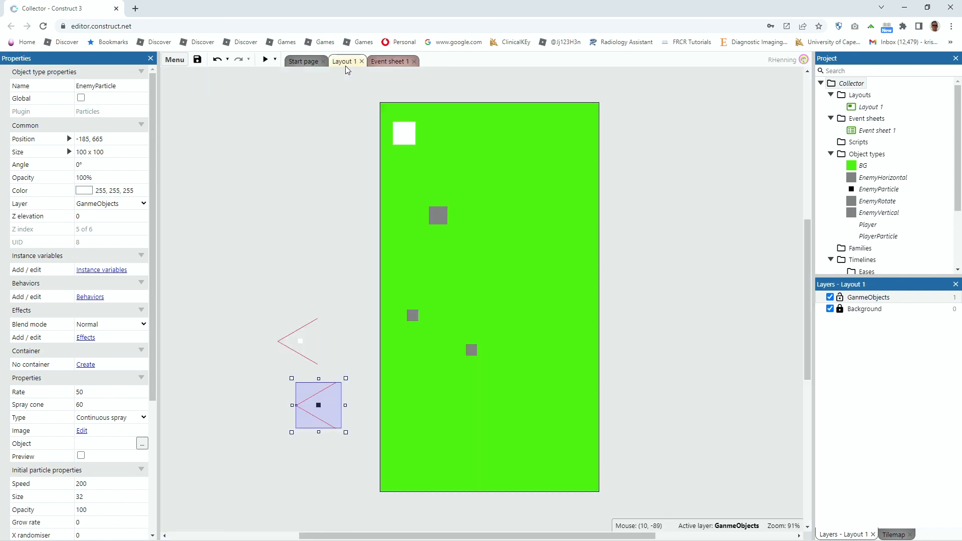
click(346, 62)
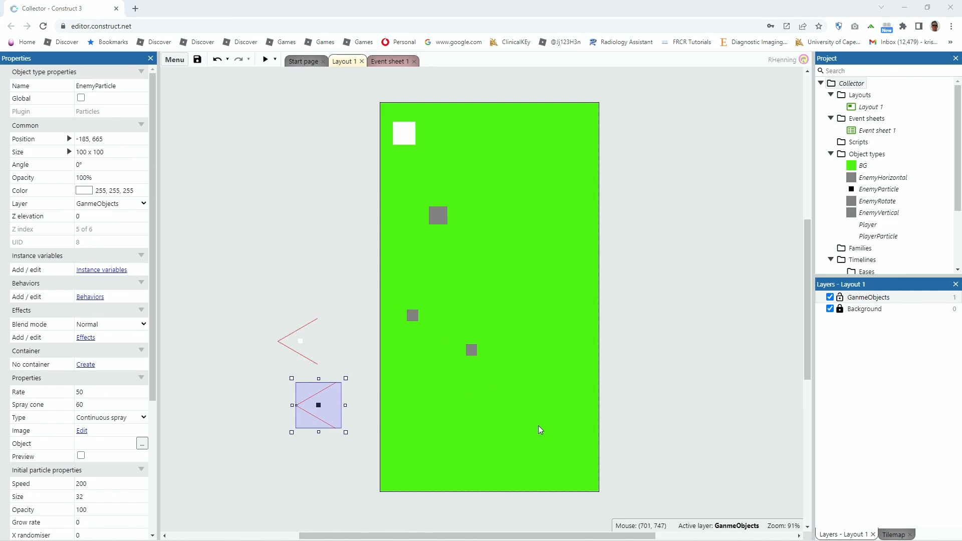
- Insert a Text object named Score near the lower-right corner of the layout, at about 337, 755
double_click(525, 421)
text(Text)
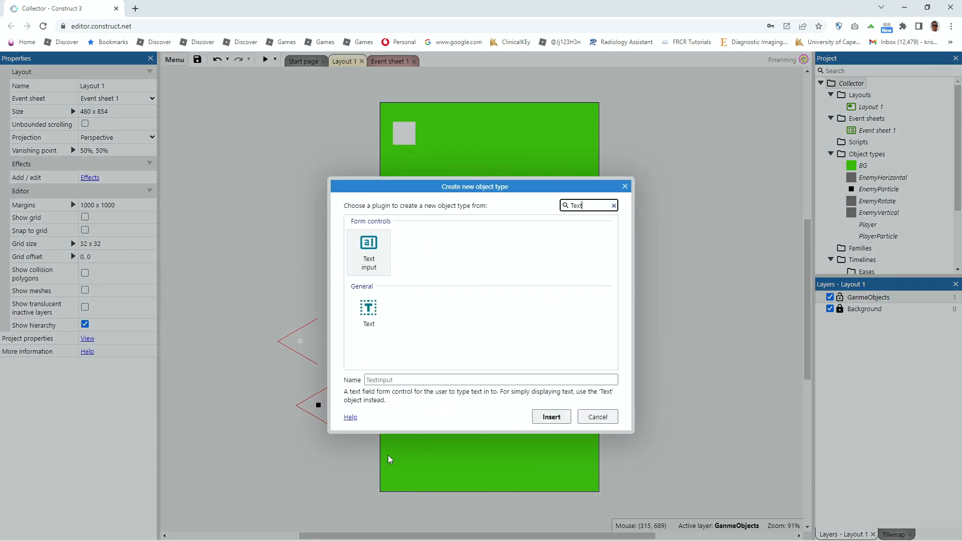
click(369, 312)
click(382, 389)
text(Score)
click(551, 418)
click(534, 449)
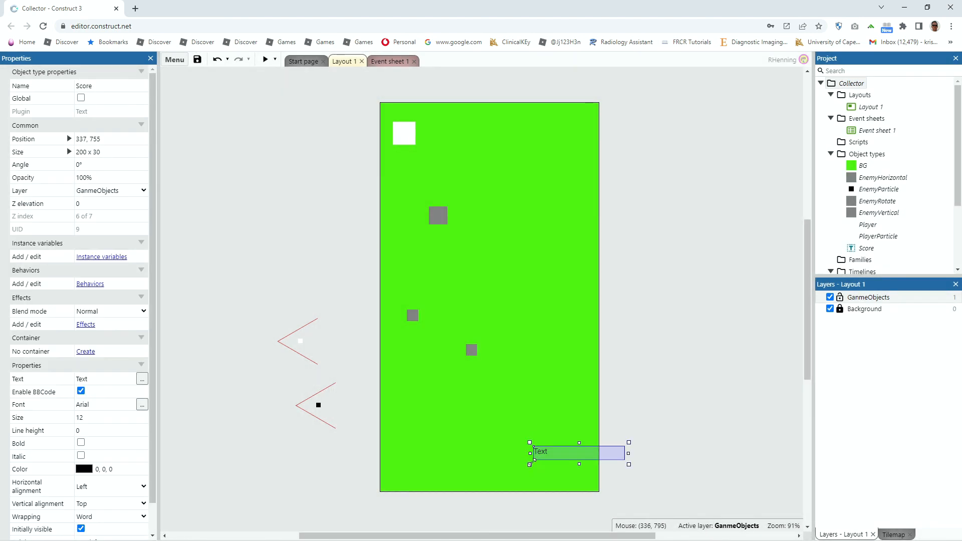
- Change the initial text of the Score object to "Score: 0"
click(98, 378)
key(Home)
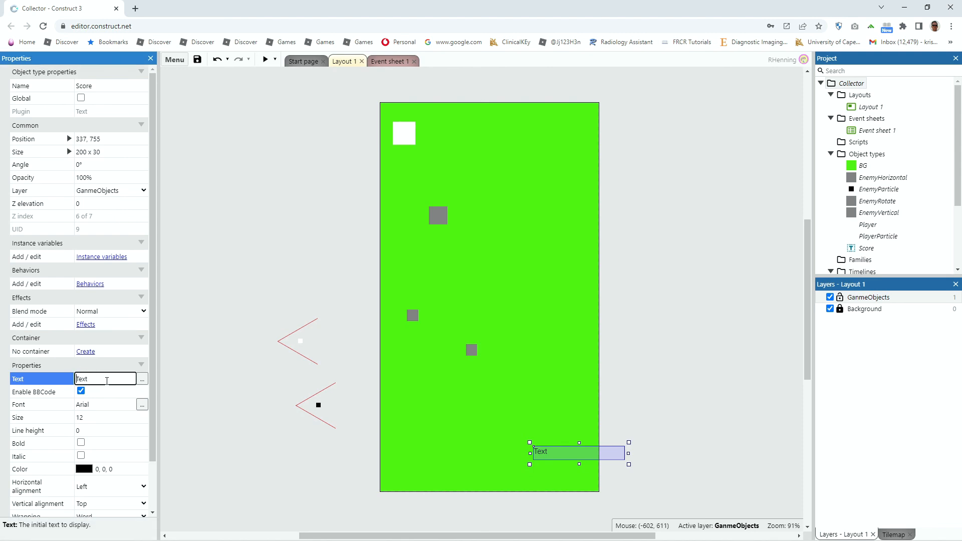
double_click(82, 377)
text(S)
- Set the Score text's font to Impact and its font size to 50
click(40, 405)
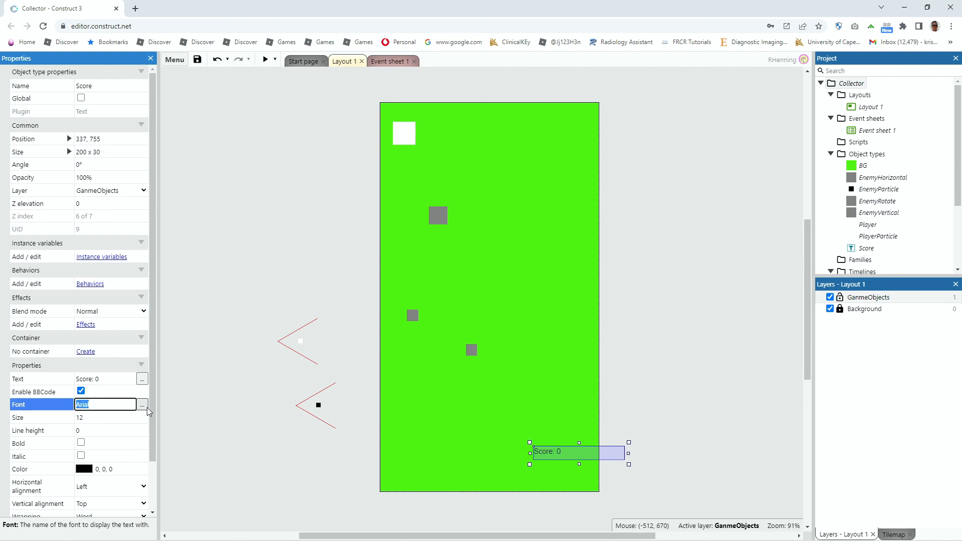
click(142, 405)
click(443, 251)
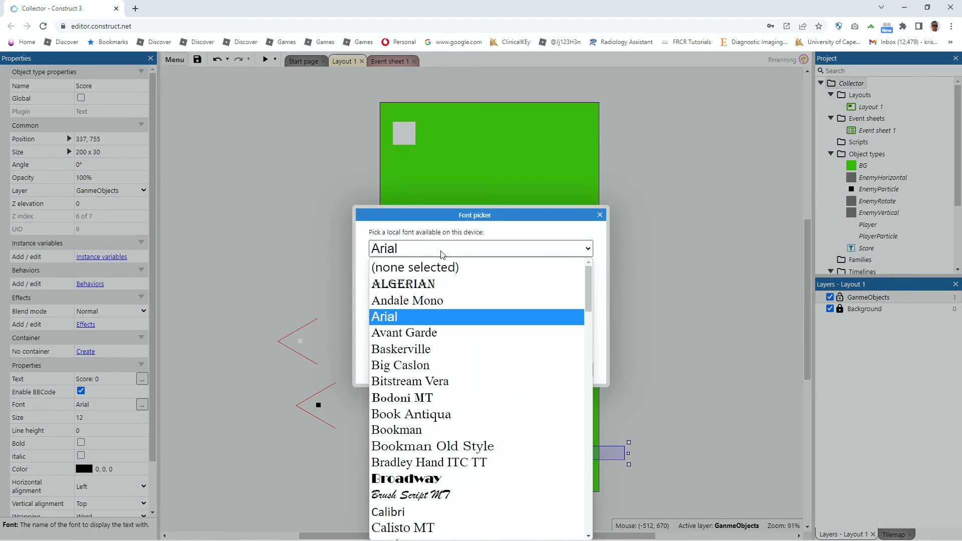
text(im)
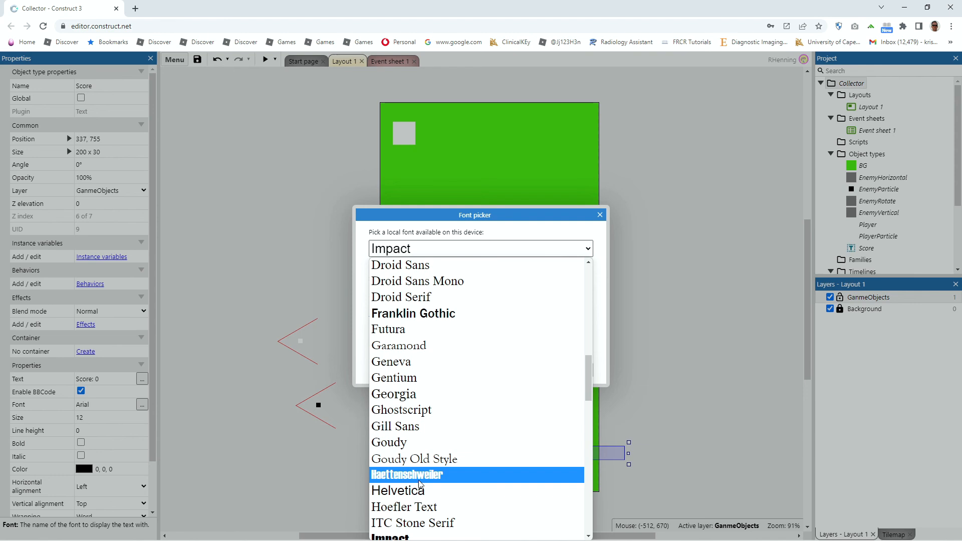
scroll(407, 471, down, 3)
click(406, 439)
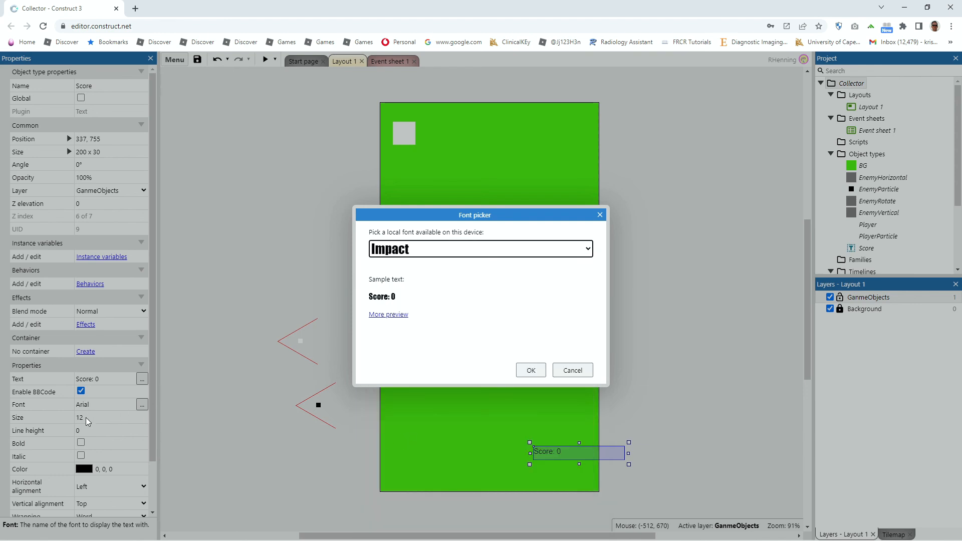
click(531, 371)
click(89, 418)
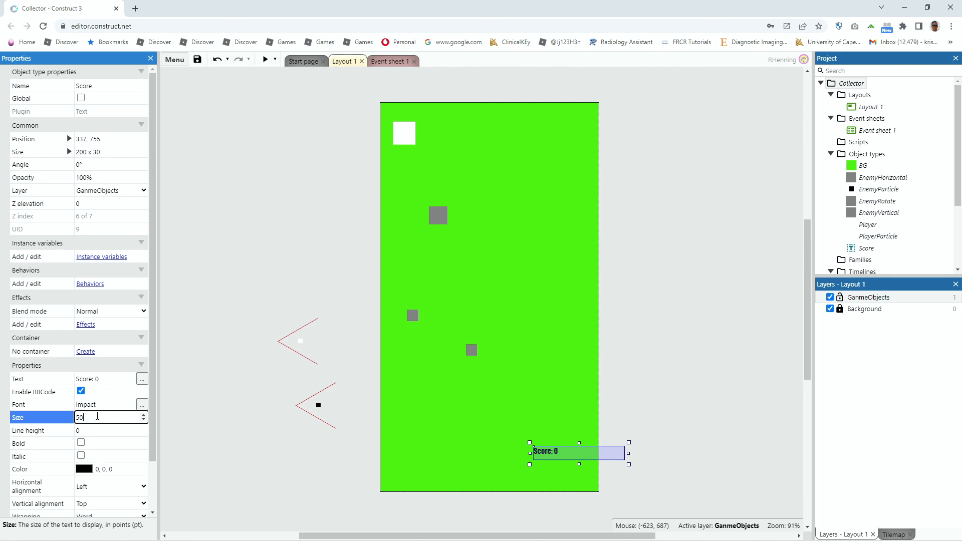
key(Tab)
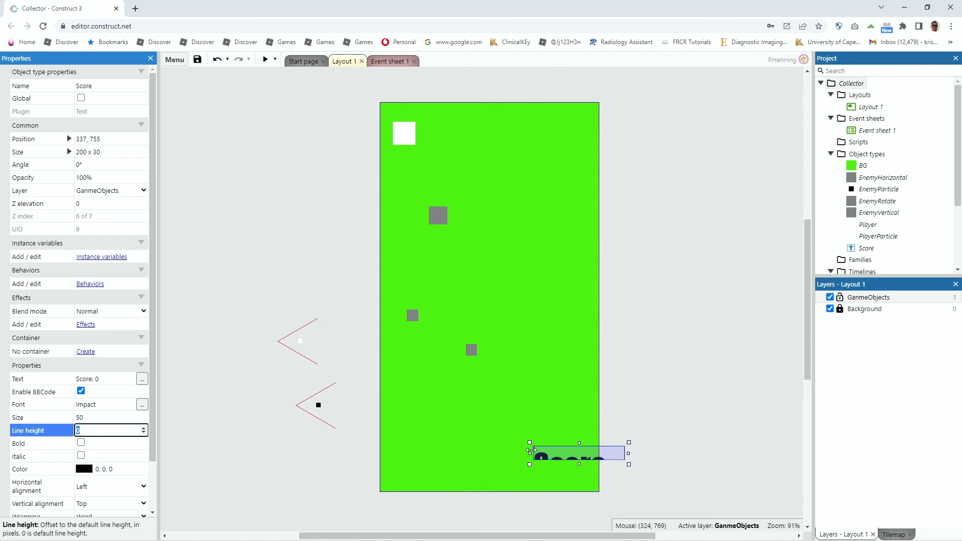
- Enlarge the Score text box to about 230 x 77 and place it near the layout's upper edge, at about 134, 6
mouse_move(617, 465)
mouse_down()
mouse_move(600, 452)
mouse_move(629, 476)
mouse_up()
drag(547, 459, 472, 133)
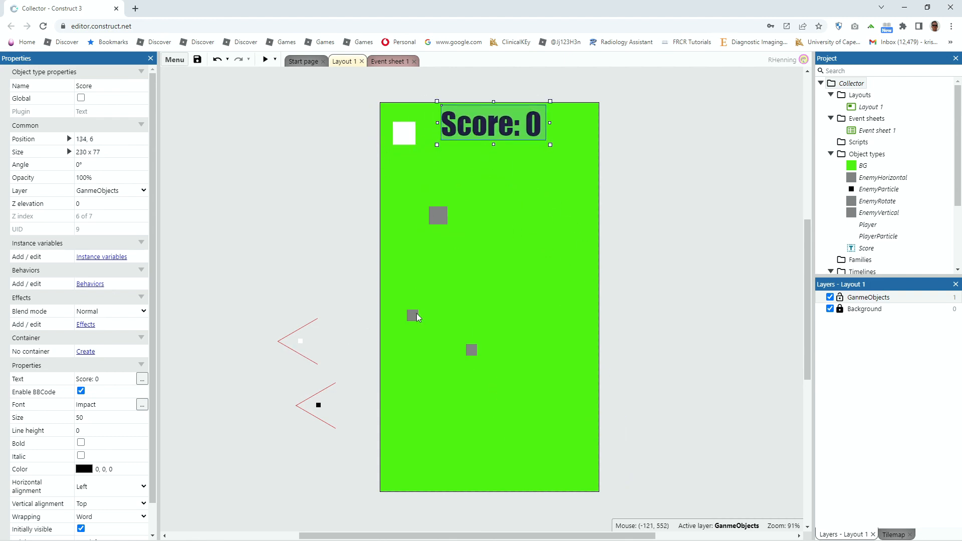
click(579, 311)
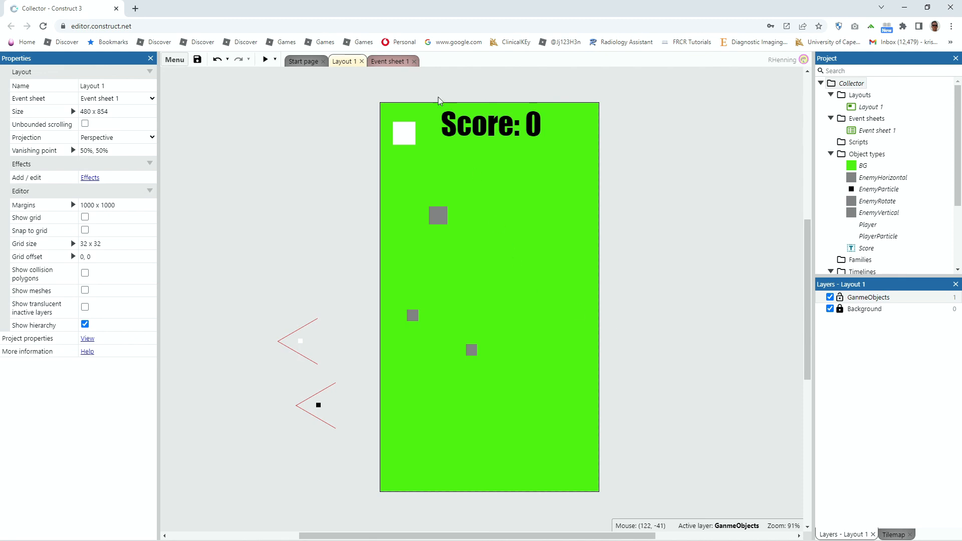